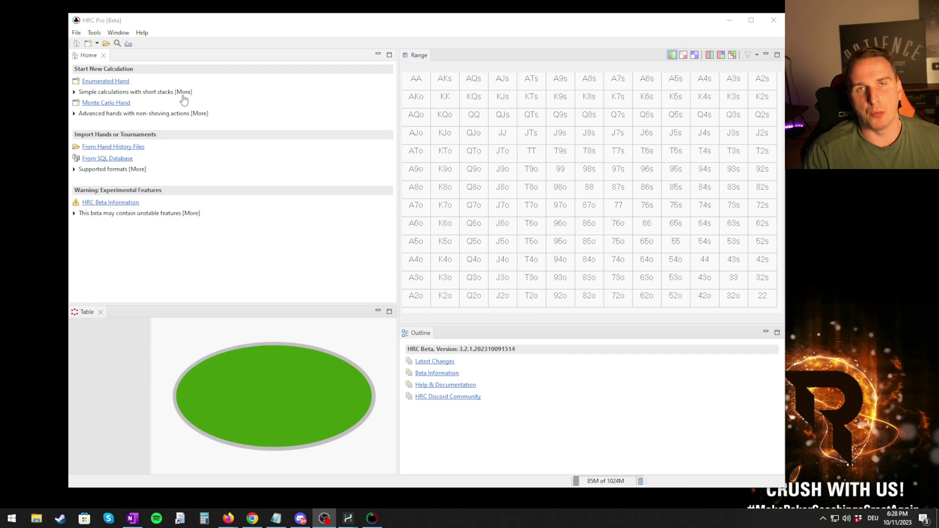
# Expand the description of simple short-stack calculations and open the setup for a new Monte Carlo hand
pyautogui.click(130, 93)
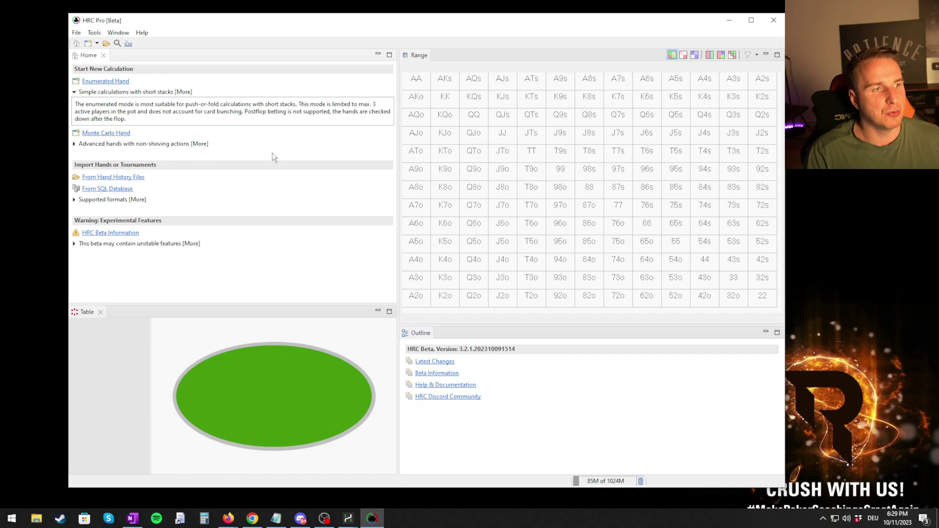
pyautogui.moveTo(206, 13); pyautogui.dragTo(207, 12)
pyautogui.click(119, 129)
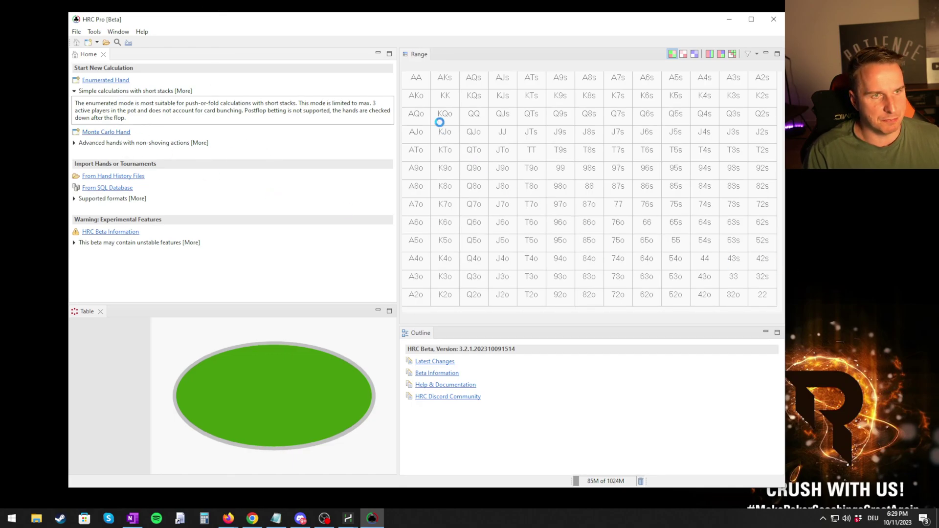
pyautogui.moveTo(387, 52); pyautogui.dragTo(258, 122)
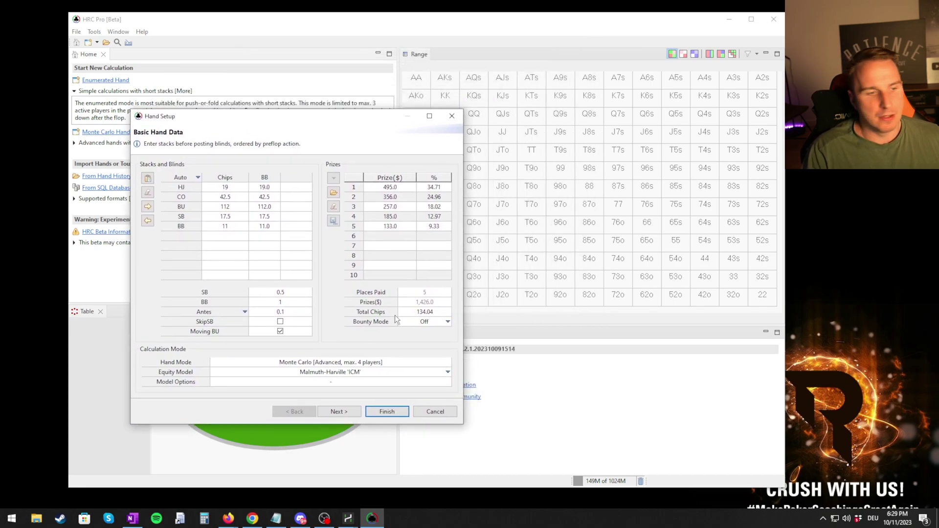
# Switch to the Hand2Note replayer, return the A8 hand to preflop, and copy that hand's history
pyautogui.click(348, 518)
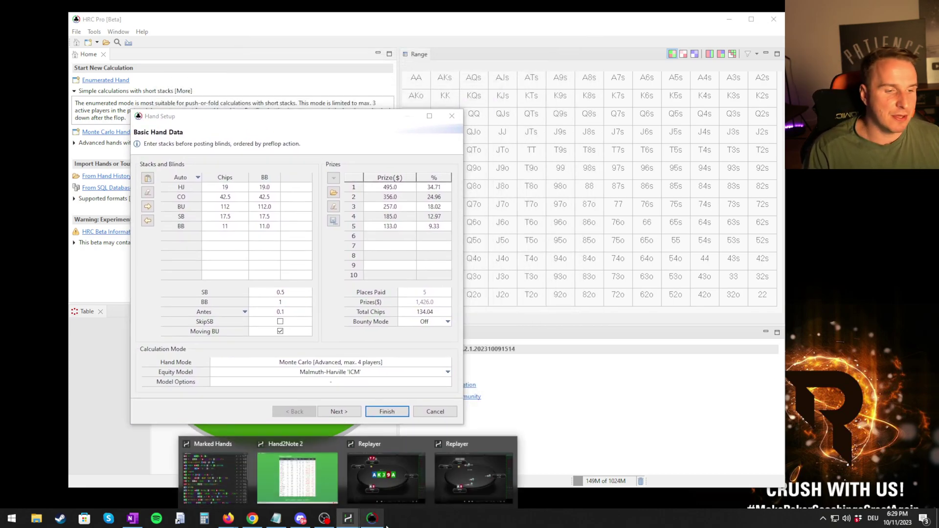
pyautogui.click(473, 477)
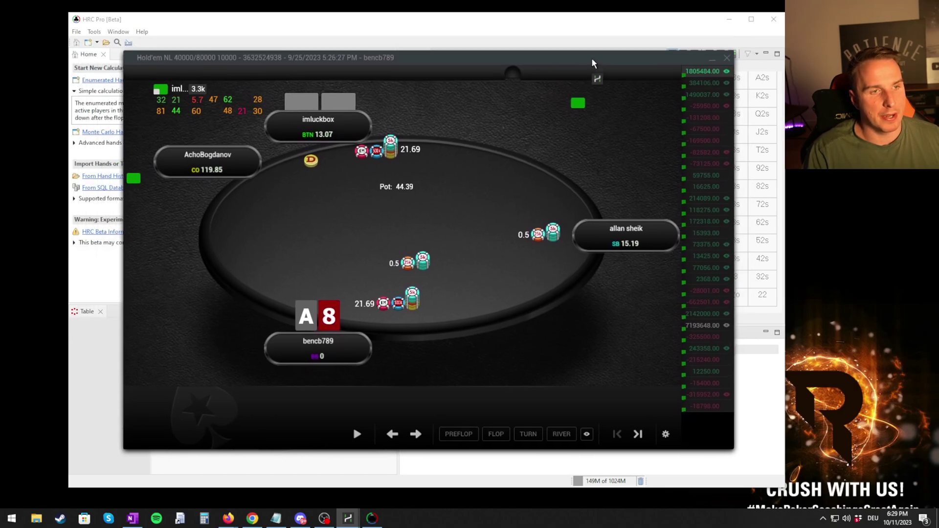
pyautogui.click(453, 437)
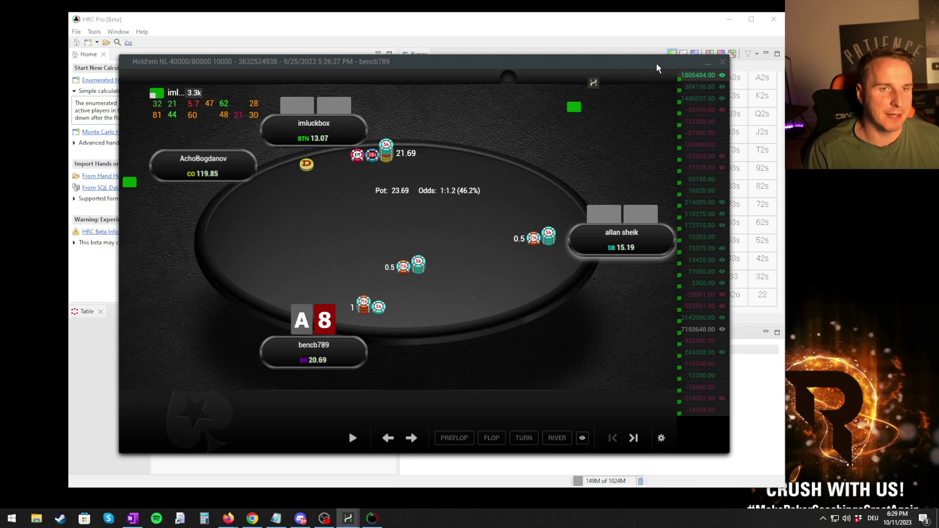
pyautogui.rightClick(701, 81)
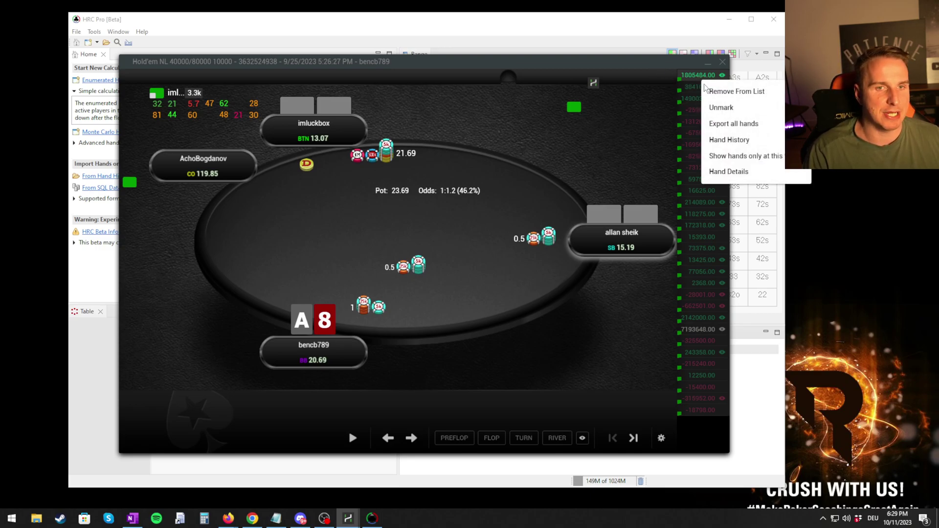
pyautogui.click(723, 143)
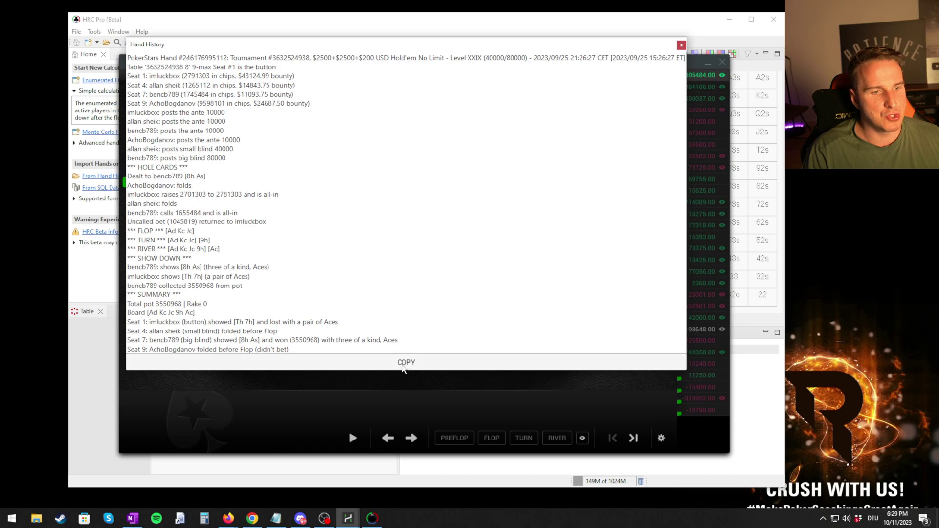
pyautogui.click(411, 364)
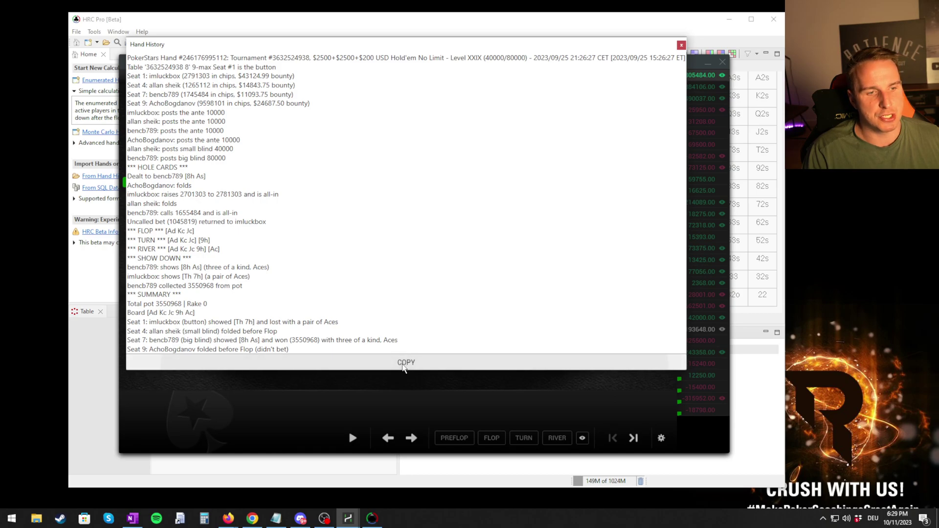
pyautogui.click(681, 45)
# Import the copied hand history into a fresh Monte Carlo hand setup and look at the bounty mode options
pyautogui.hotkey('ctrl', 'v')
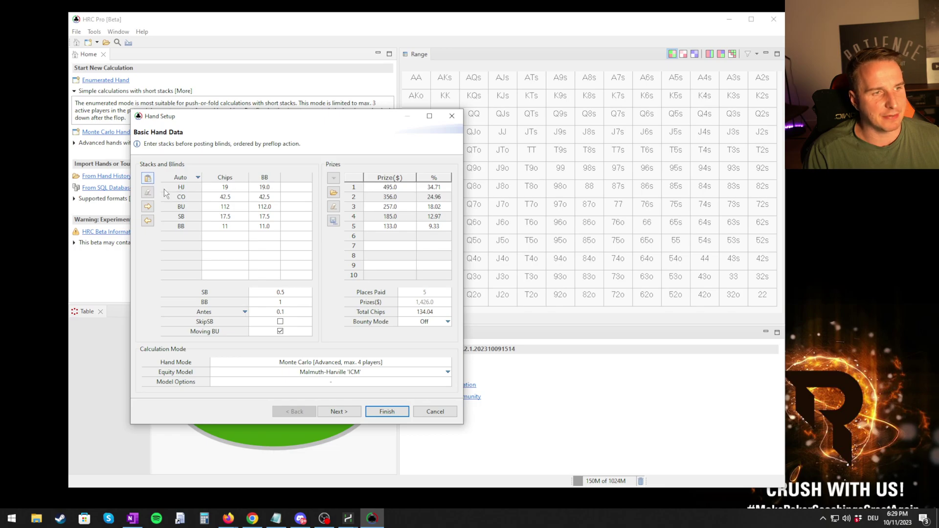
pyautogui.click(407, 412)
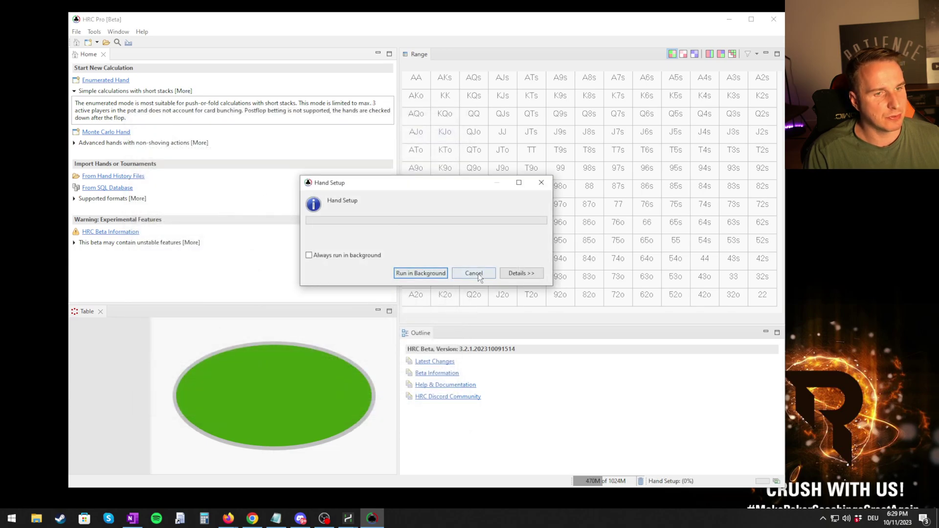
pyautogui.click(107, 132)
pyautogui.click(278, 109)
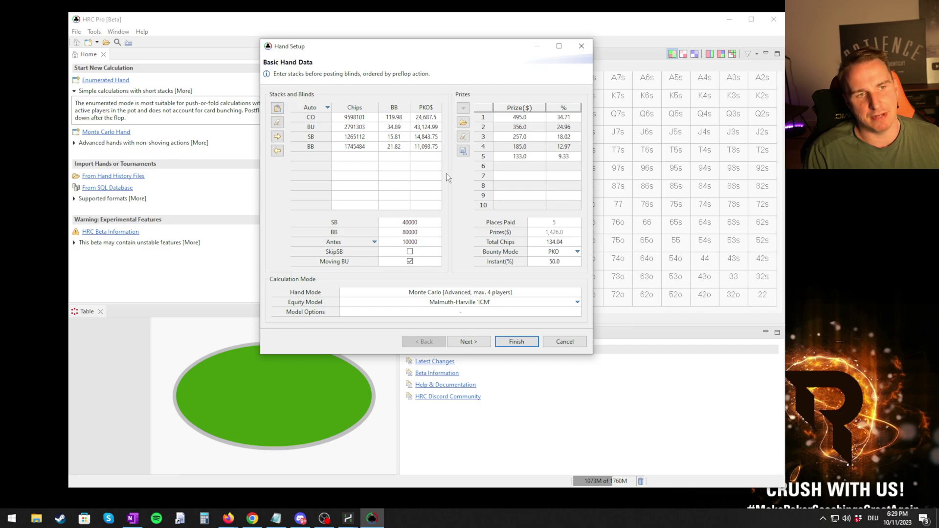
pyautogui.click(556, 251)
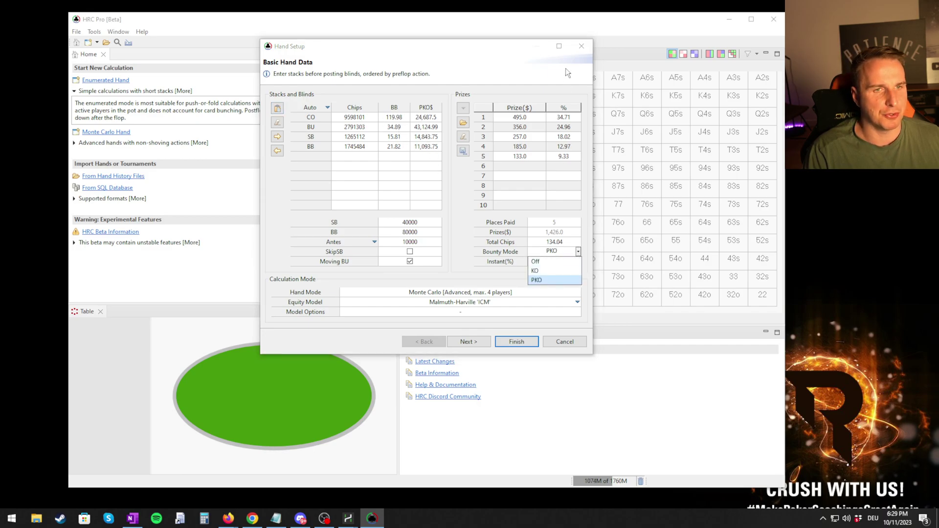
pyautogui.click(581, 46)
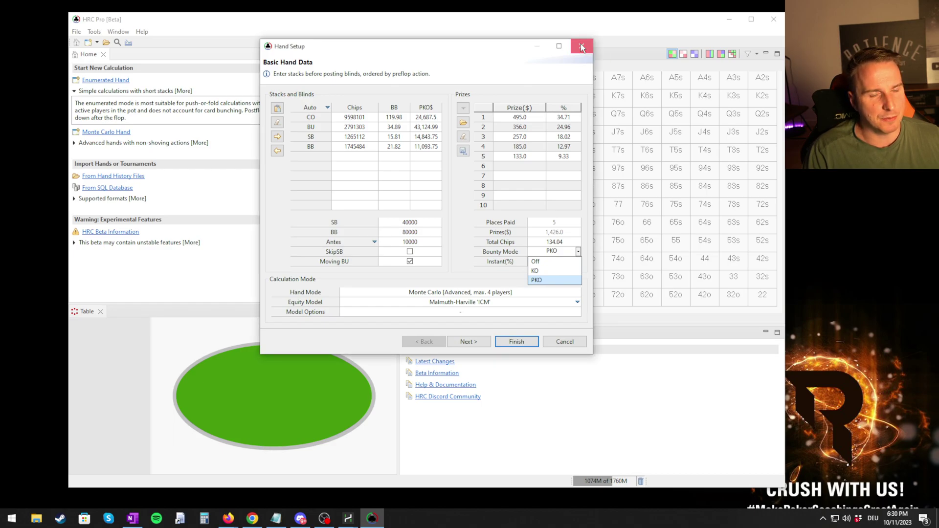
# Reopen the Monte Carlo hand setup and view the Gyazo final-table screenshot in Firefox to read the five players' stacks
pyautogui.hotkey('alt', 'Tab')
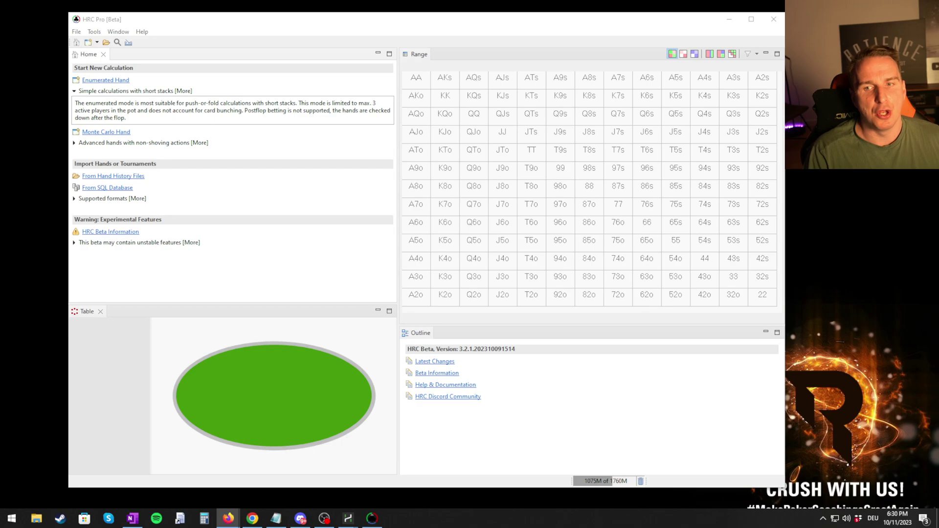
pyautogui.click(99, 132)
pyautogui.moveTo(394, 47); pyautogui.dragTo(328, 68)
pyautogui.moveTo(938, 147); pyautogui.dragTo(344, 52)
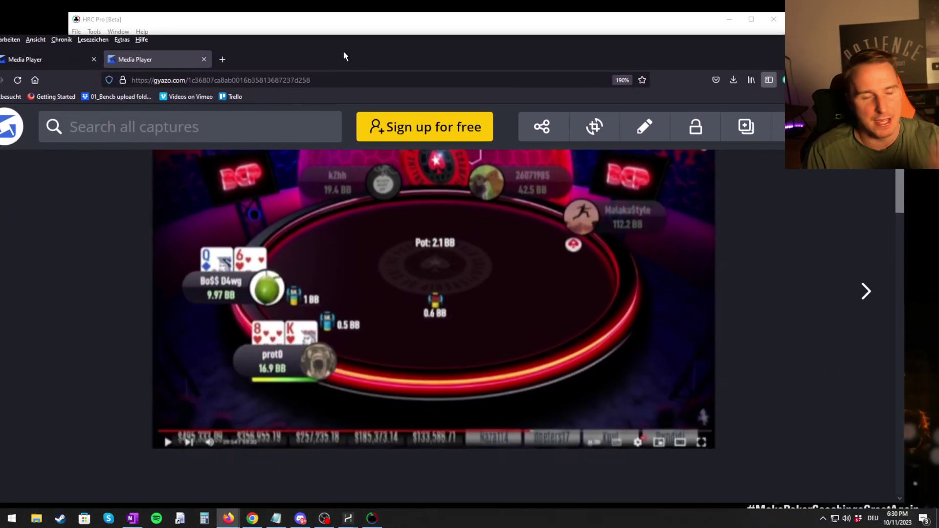
pyautogui.moveTo(343, 50)
pyautogui.mouseDown()
pyautogui.moveTo(890, 56)
pyautogui.moveTo(356, 51)
pyautogui.moveTo(454, 40)
pyautogui.moveTo(332, 53)
pyautogui.mouseUp()
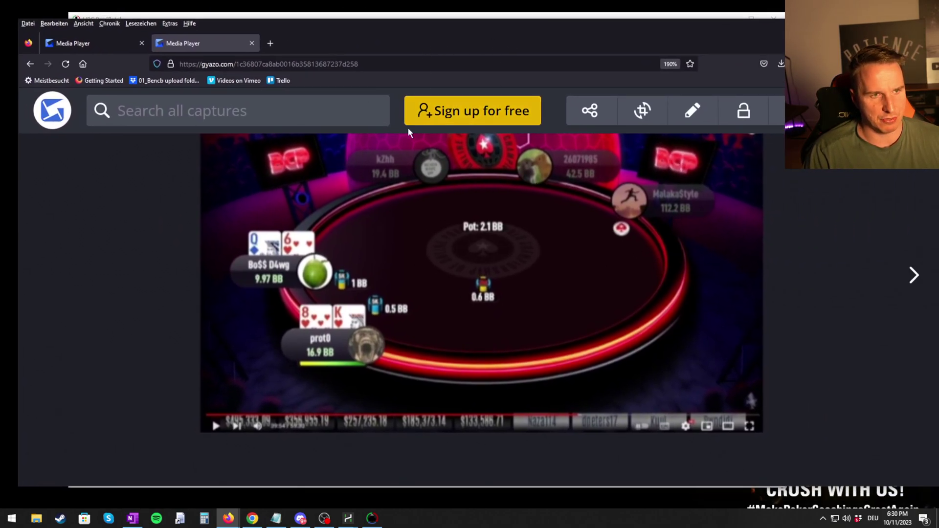
pyautogui.moveTo(420, 45); pyautogui.dragTo(932, 75)
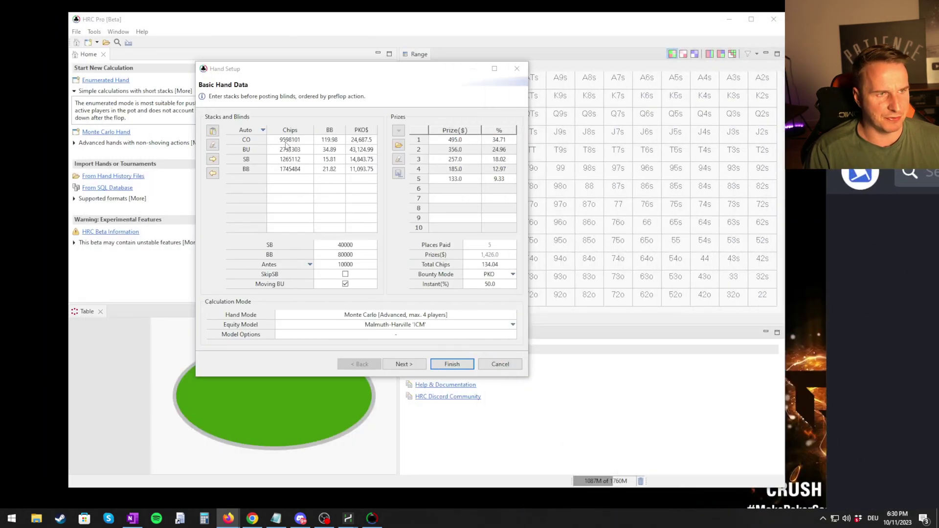
# Enter five stacks in preflop action order: 20, 43, 112, 18 and 11 big blinds
pyautogui.click(290, 140)
pyautogui.click(331, 141)
pyautogui.write('20')
pyautogui.click(336, 152)
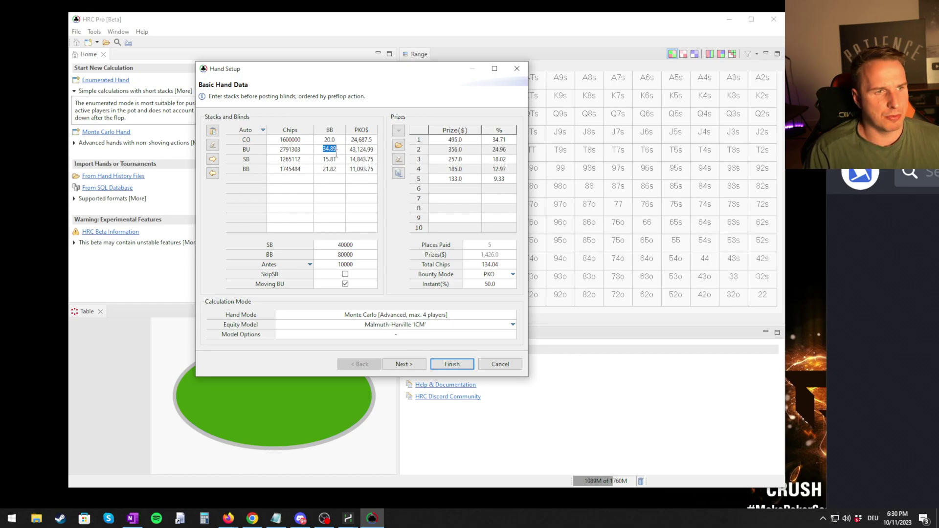
pyautogui.write('43')
pyautogui.click(335, 158)
pyautogui.write('112')
pyautogui.click(332, 168)
pyautogui.write('1')
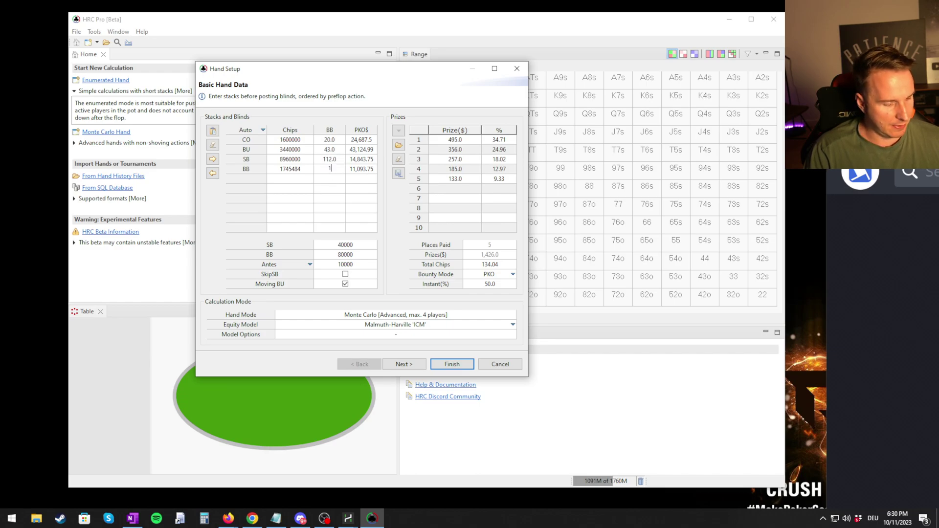
pyautogui.click(334, 178)
pyautogui.write('11')
pyautogui.press('Return')
# Set the bounty mode to Off and keep the ante type as regular Antes
pyautogui.hotkey('alt', 'Tab')
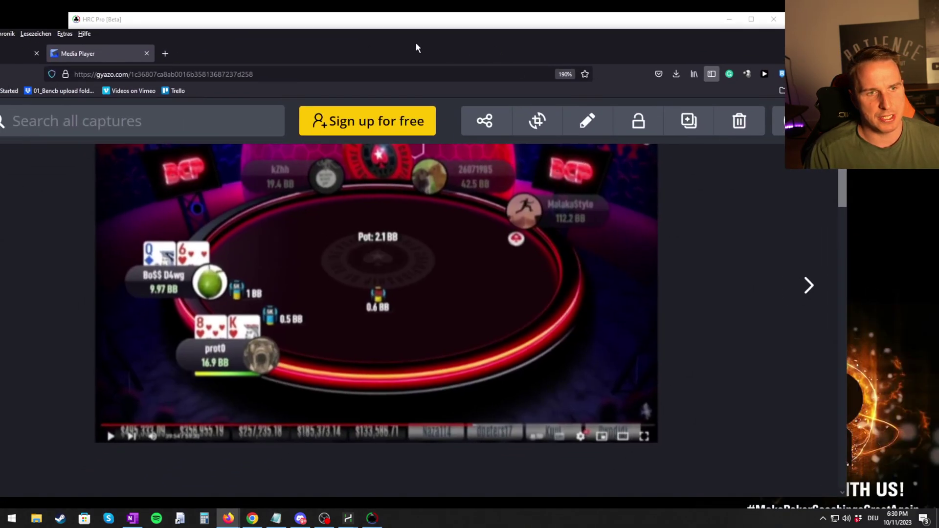
pyautogui.hotkey('alt', 'Tab')
pyautogui.click(511, 274)
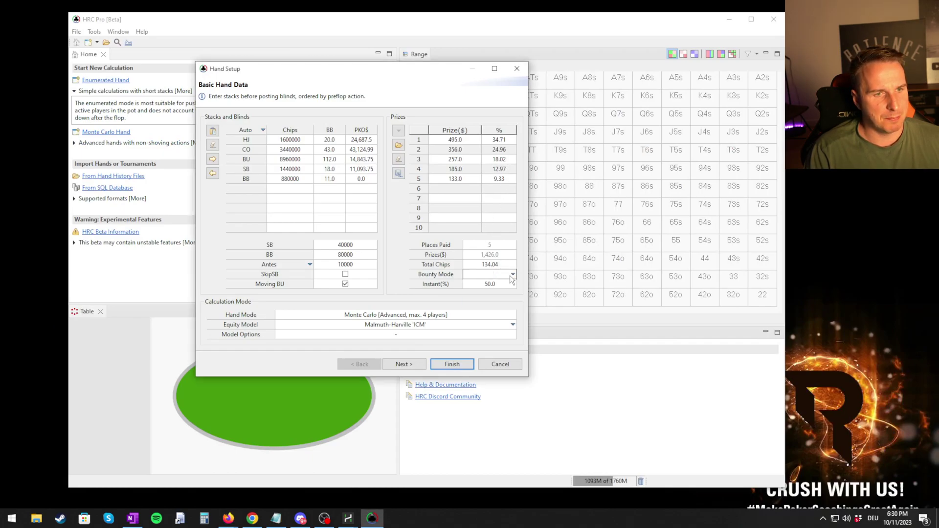
pyautogui.click(489, 294)
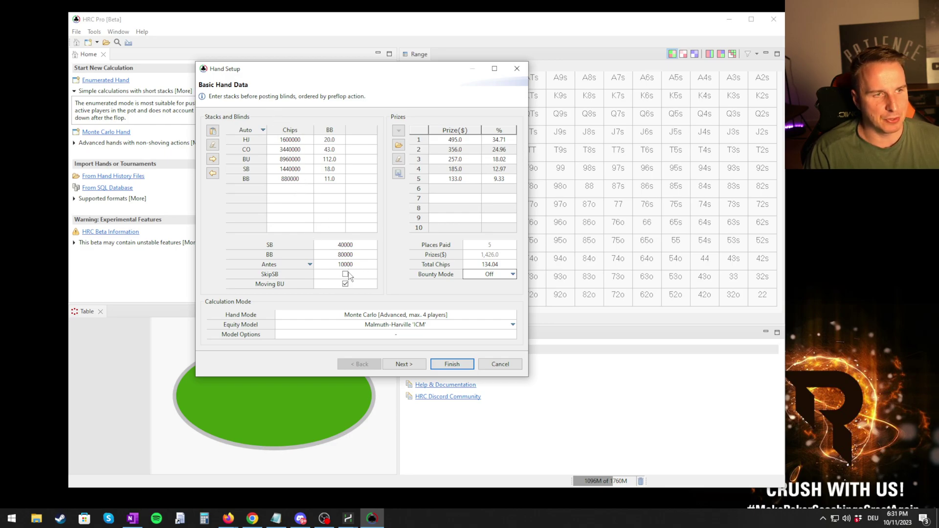
pyautogui.click(304, 266)
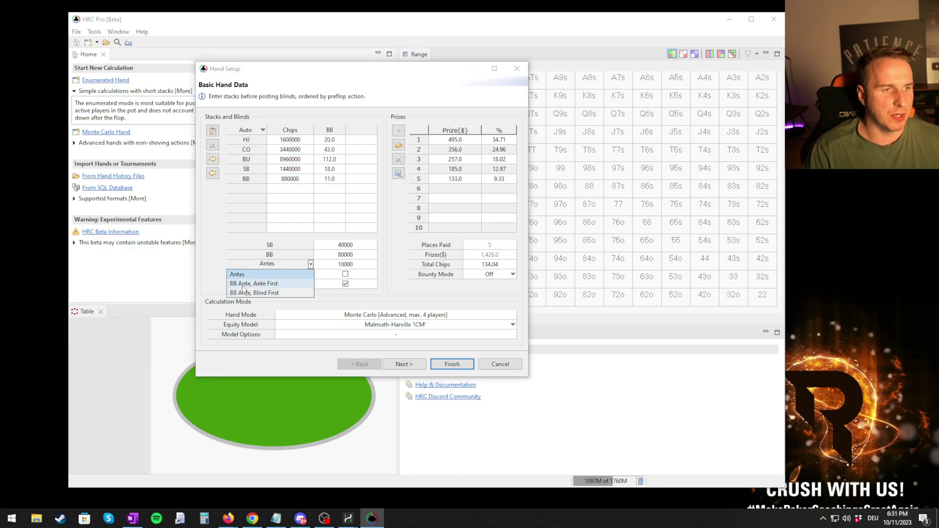
pyautogui.click(234, 275)
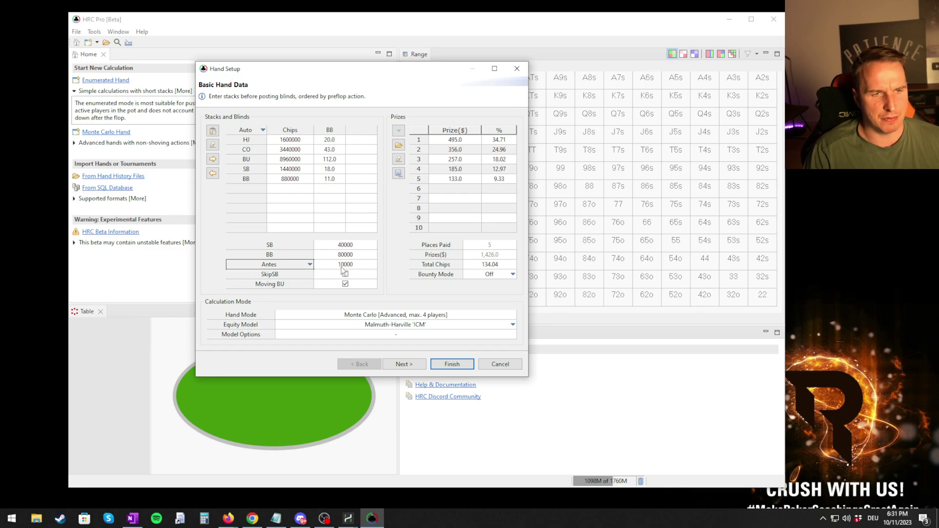
# Compare the prize table with the payouts in the Firefox table screenshot
pyautogui.moveTo(470, 72); pyautogui.dragTo(407, 39)
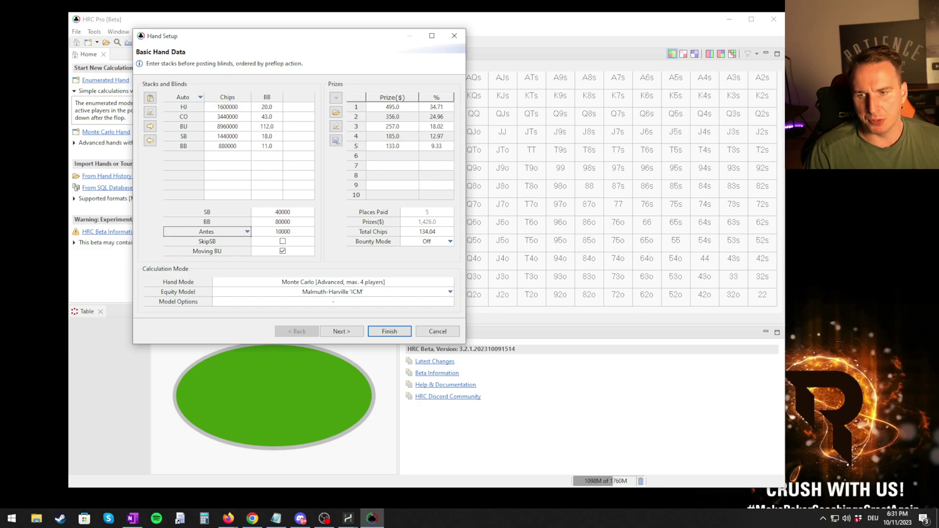
pyautogui.click(228, 519)
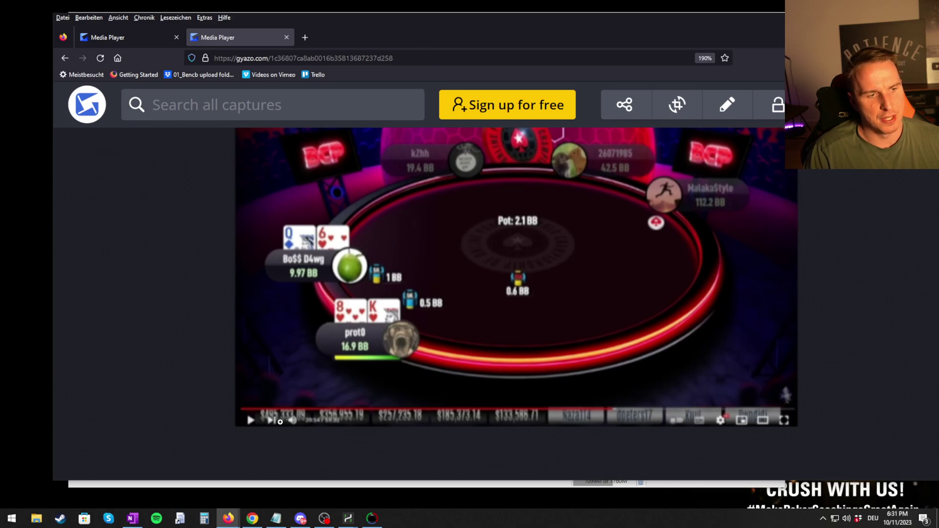
pyautogui.hotkey('alt', 'Tab')
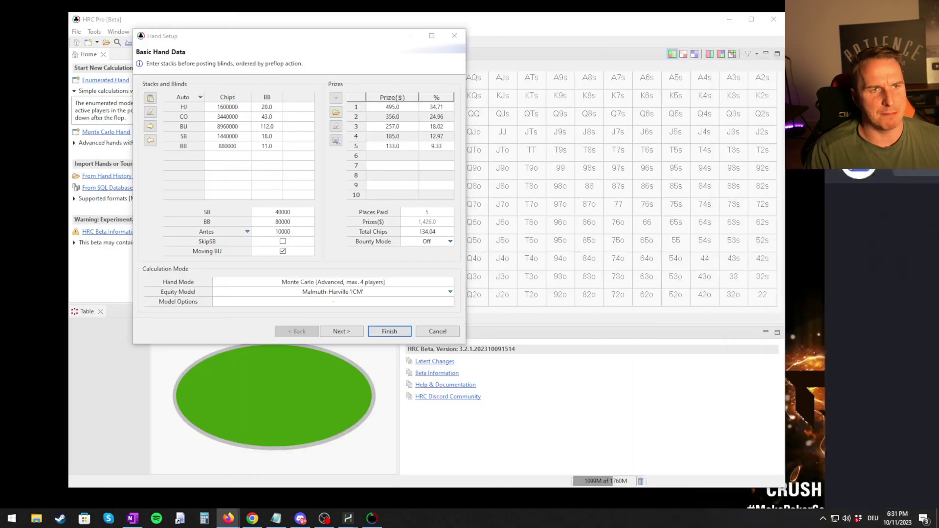
pyautogui.click(403, 106)
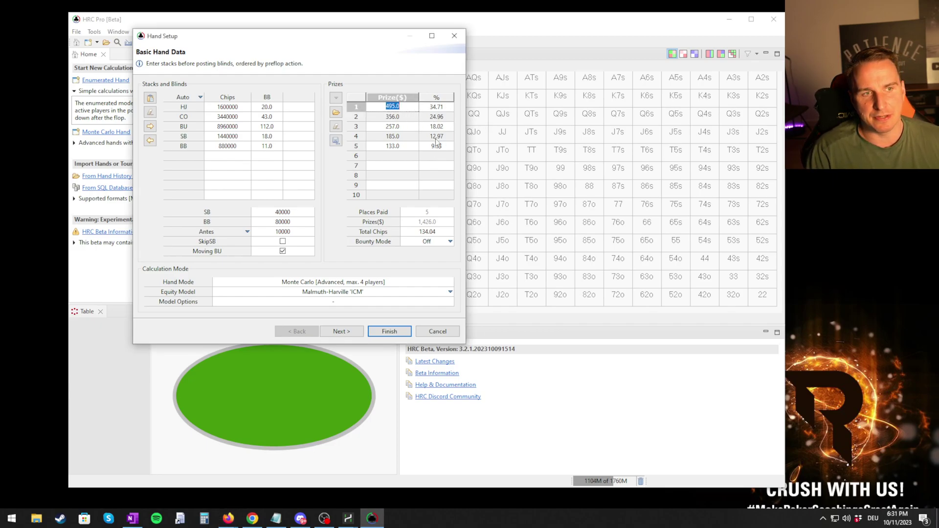
# Add prizes of 88, 77, 55, 33 and 22 for places 6 through 10
pyautogui.click(394, 155)
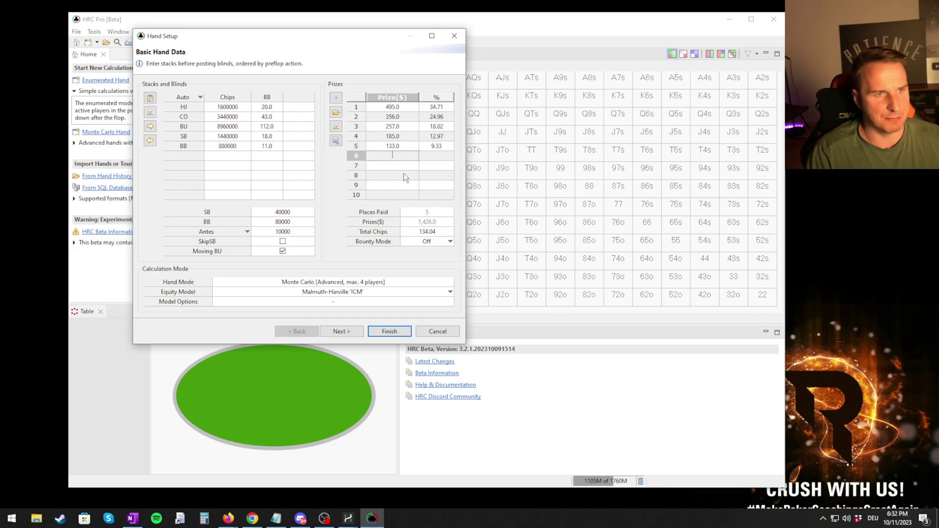
pyautogui.write('88')
pyautogui.press('Return')
pyautogui.write('77')
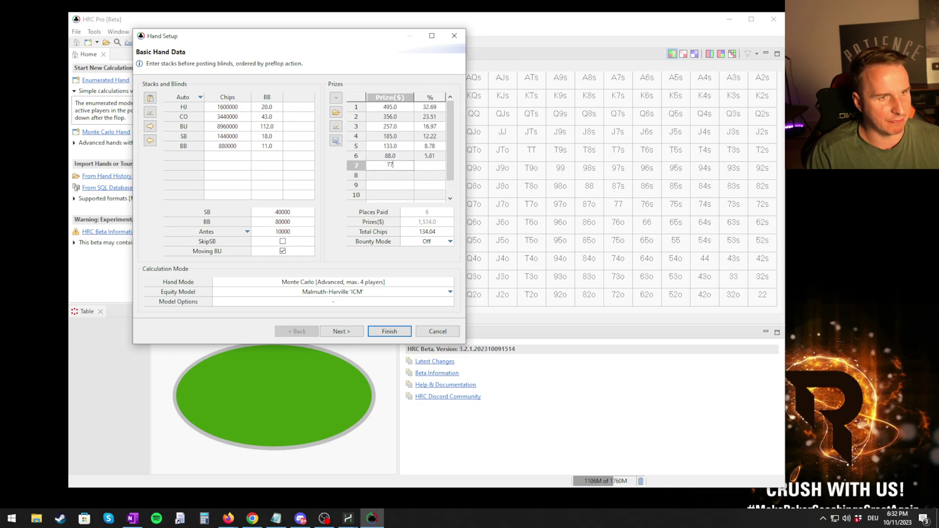
pyautogui.press('Return')
pyautogui.write('55')
pyautogui.press('Return')
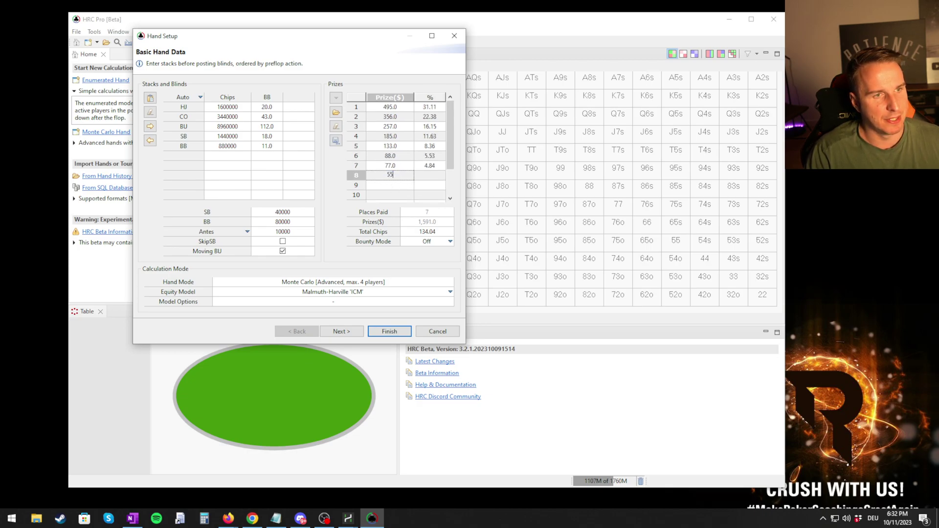
pyautogui.write('33')
pyautogui.press('Return')
pyautogui.write('22')
pyautogui.press('Return')
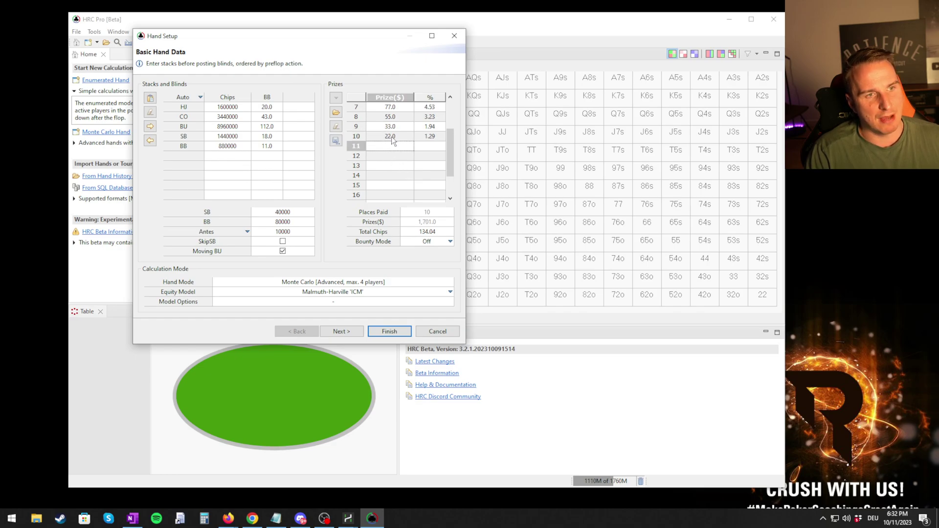
# Set the 12th-place prize to 15 and the 15th-place prize to 13, leaving the places between them blank
pyautogui.click(390, 155)
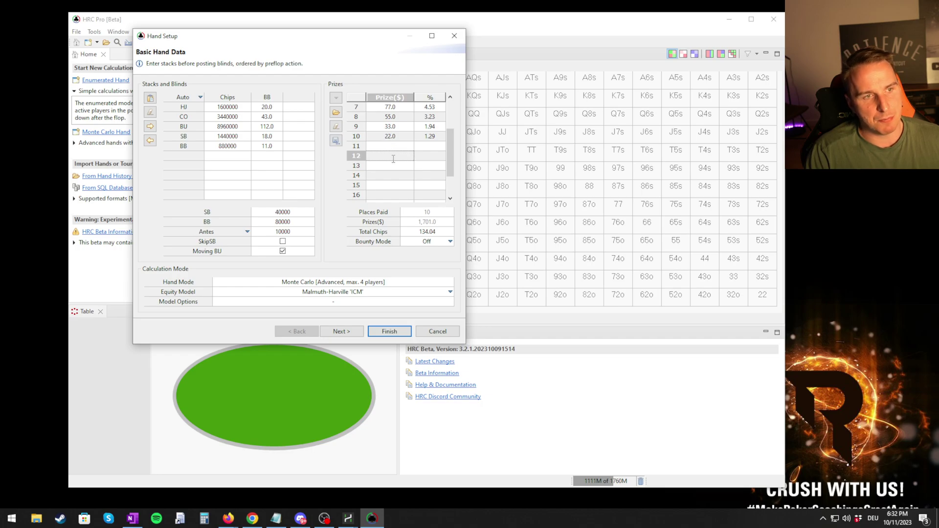
pyautogui.click(400, 188)
pyautogui.write('13')
pyautogui.click(400, 199)
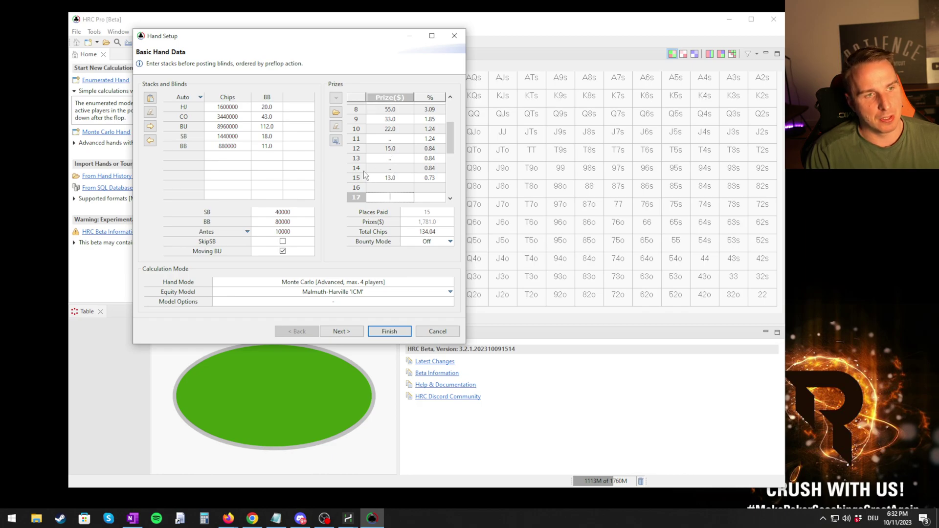
# Set the 20th-place prize to 10, leaving the places between 15th and 20th blank
pyautogui.scroll(-1, 390, 180)
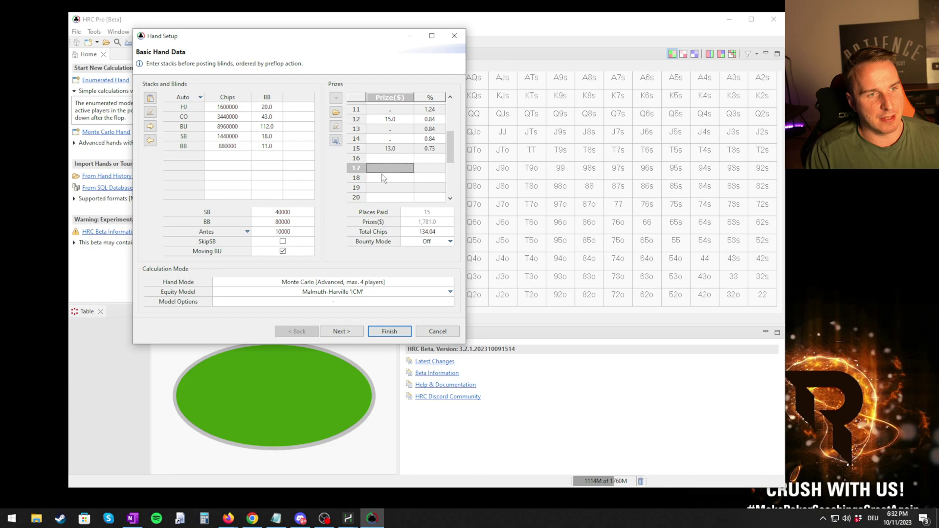
pyautogui.press('Down')
pyautogui.press('Down')
pyautogui.press('Down')
pyautogui.write('1')
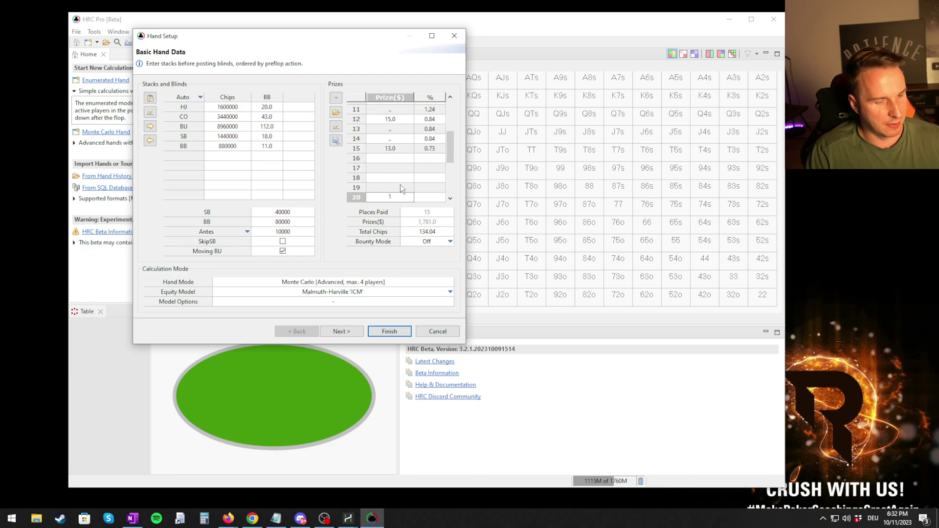
pyautogui.write('0')
pyautogui.press('Return')
pyautogui.press('Down')
pyautogui.press('Down')
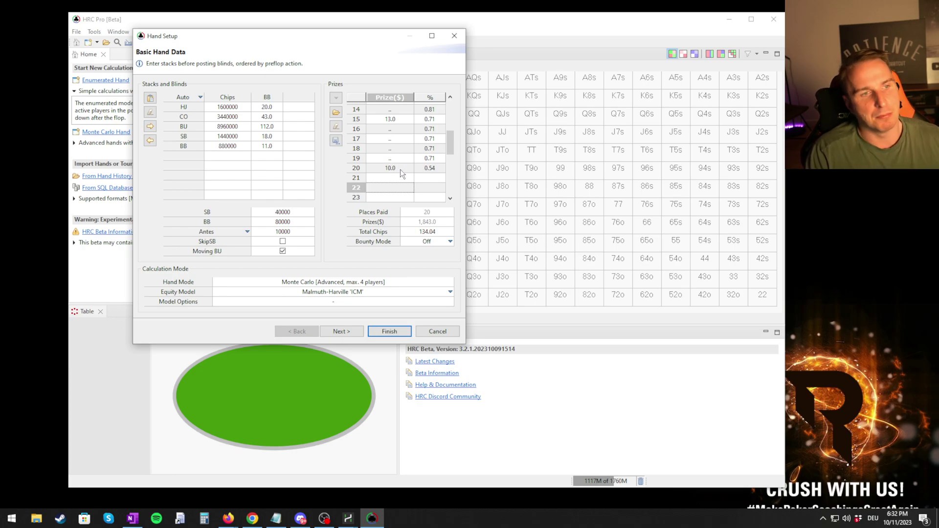
# Clear all prizes from 6th place down so that only the top five payouts stay in the prize table
pyautogui.scroll(2, 400, 176)
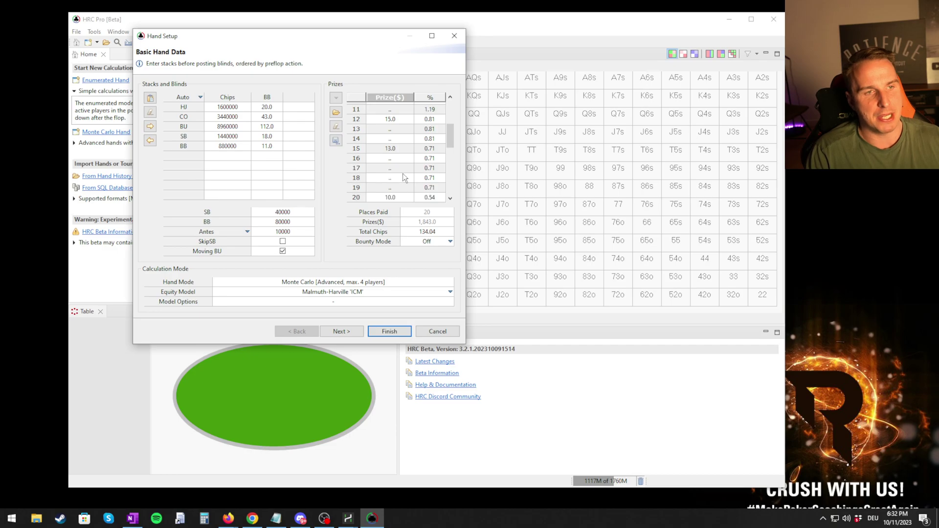
pyautogui.scroll(-1, 432, 165)
pyautogui.press('Delete')
pyautogui.press('Delete')
pyautogui.press('Delete')
pyautogui.press('Delete')
pyautogui.press('Delete')
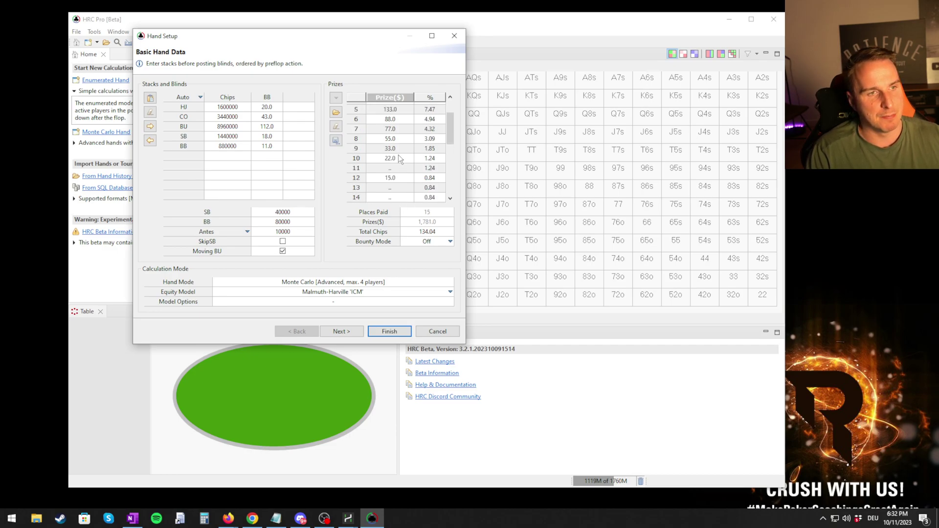
pyautogui.scroll(3, 395, 138)
pyautogui.click(395, 153)
pyautogui.press('Delete')
pyautogui.press('Delete')
pyautogui.press('Delete')
pyautogui.press('Delete')
pyautogui.press('Delete')
pyautogui.press('Delete')
pyautogui.press('Delete')
pyautogui.press('Delete')
pyautogui.press('Delete')
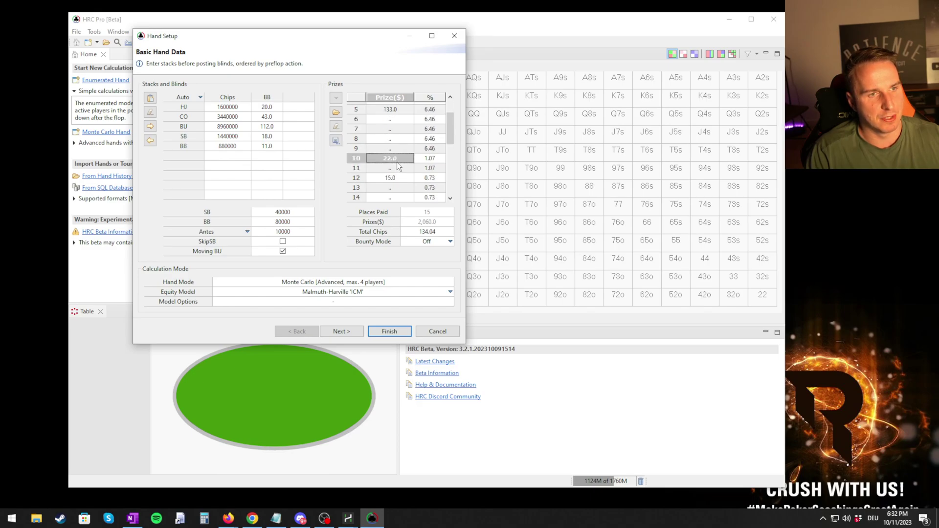
pyautogui.press('Delete')
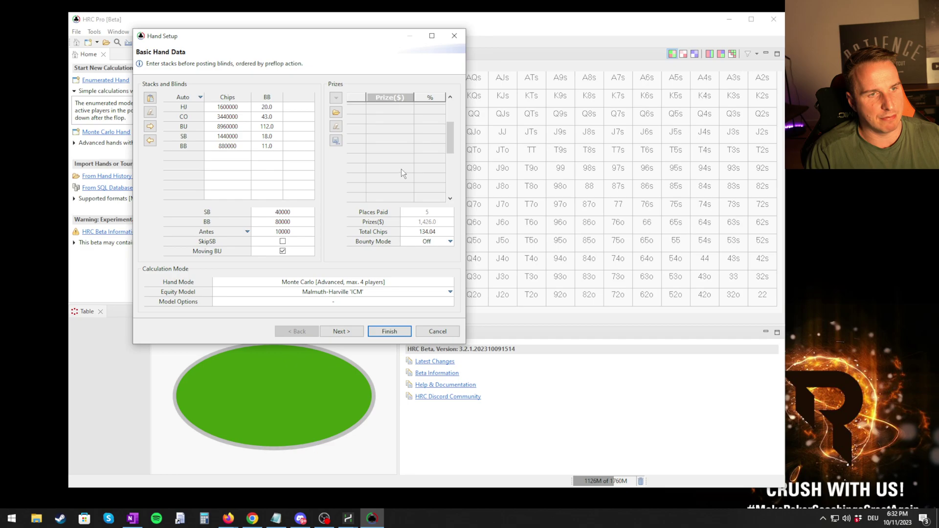
pyautogui.click(430, 154)
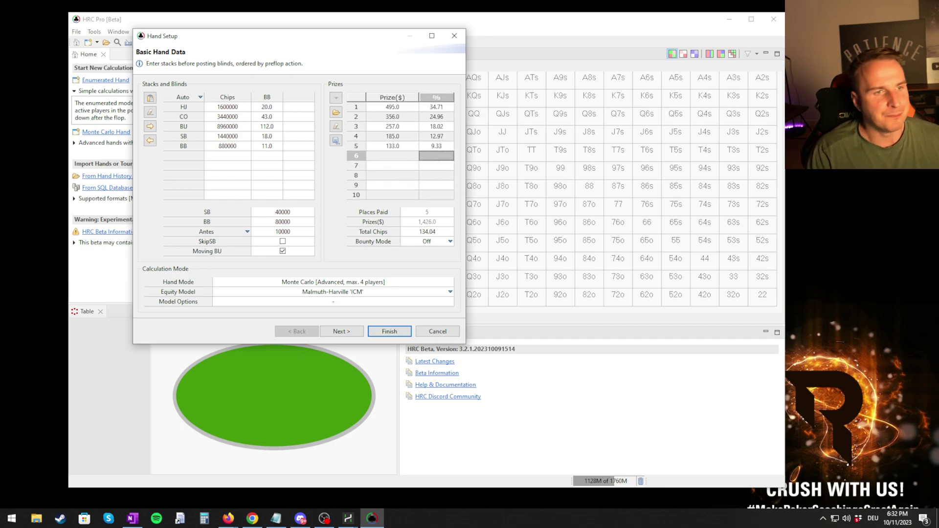
pyautogui.press('Down')
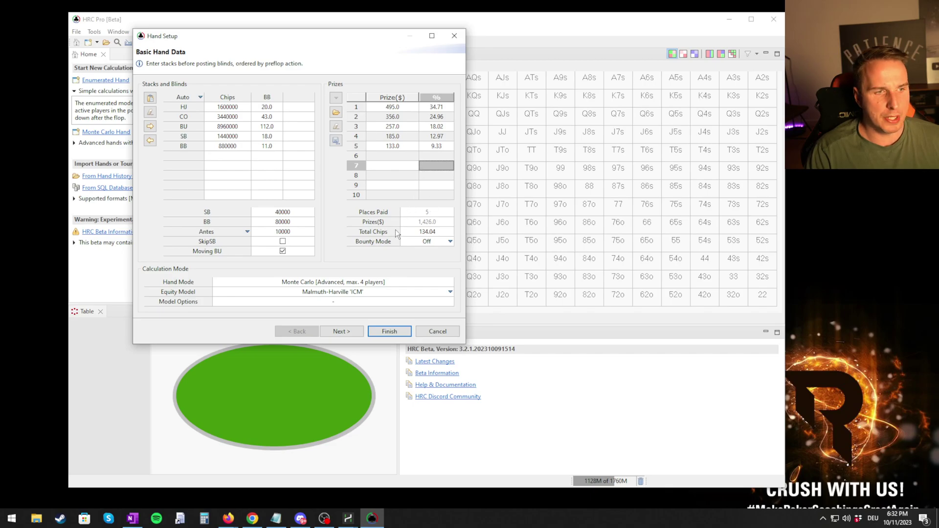
# Review the preflop betting setup, and compare the basic hand data with the table screenshot in Firefox
pyautogui.click(349, 331)
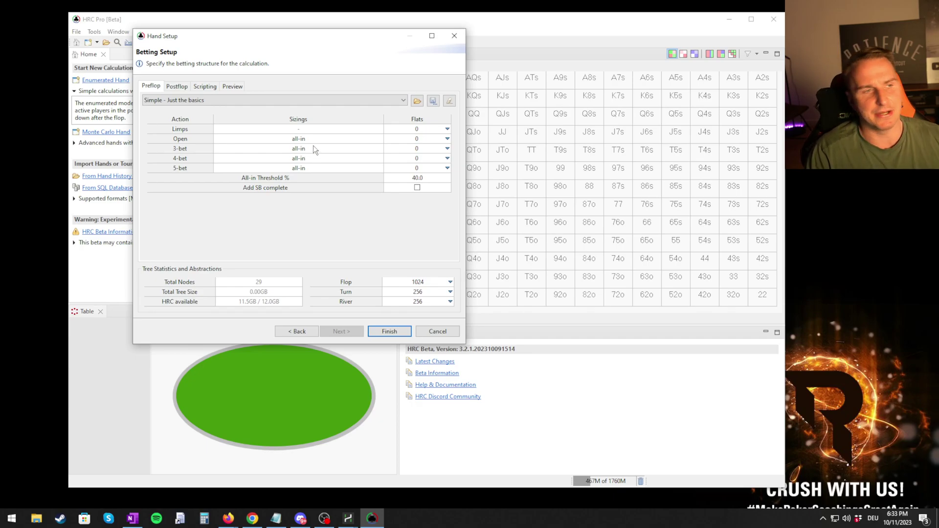
pyautogui.moveTo(339, 39)
pyautogui.mouseDown()
pyautogui.moveTo(406, 54)
pyautogui.moveTo(336, 51)
pyautogui.mouseUp()
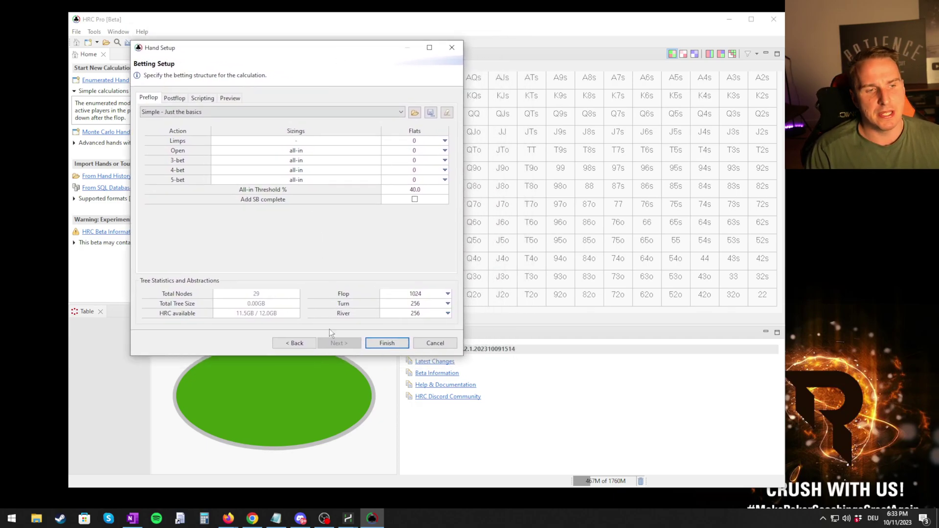
pyautogui.click(298, 342)
pyautogui.hotkey('alt', 'Tab')
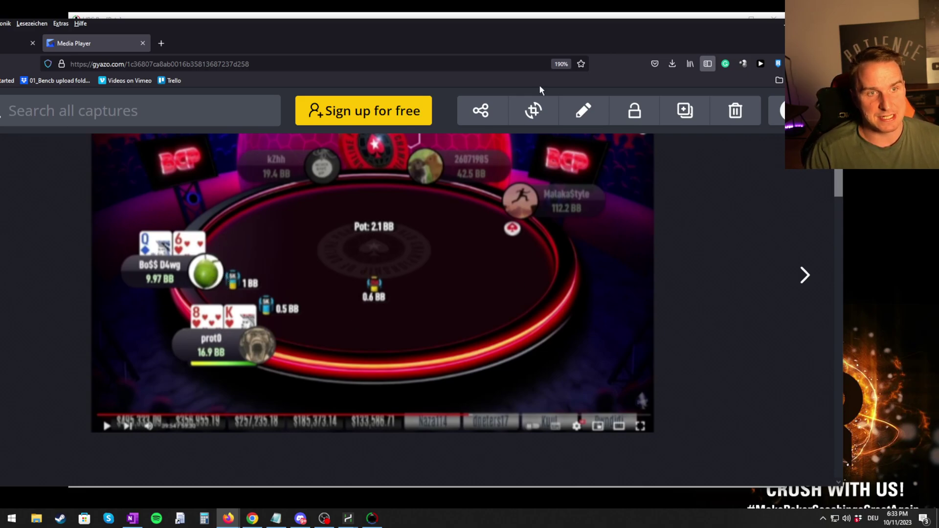
pyautogui.moveTo(519, 38); pyautogui.dragTo(531, 38)
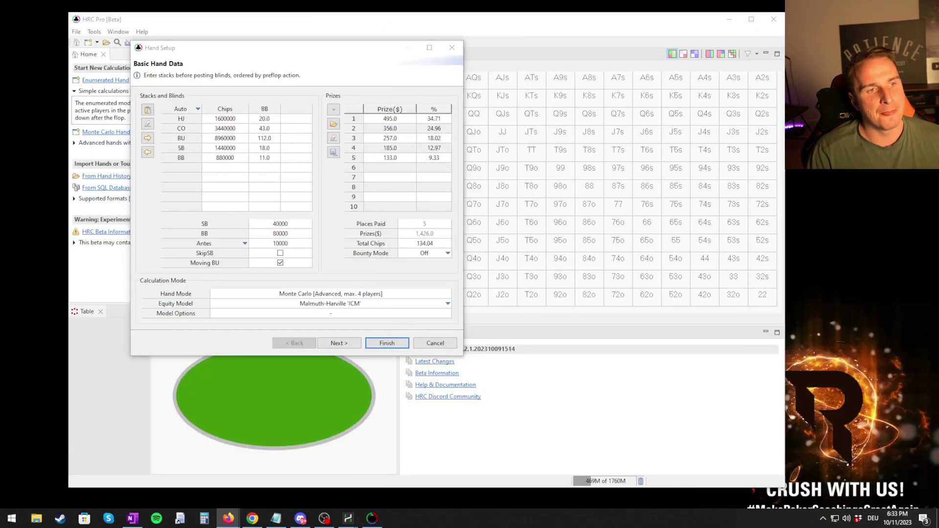
# Finish the hand setup with the "Simple - Just the basics" betting structure and let the initial calculation run
pyautogui.click(349, 337)
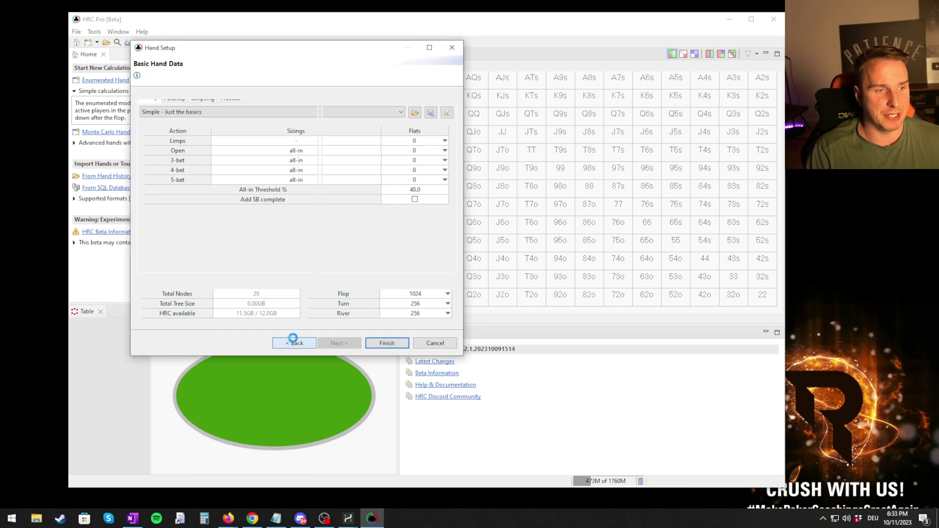
pyautogui.click(295, 342)
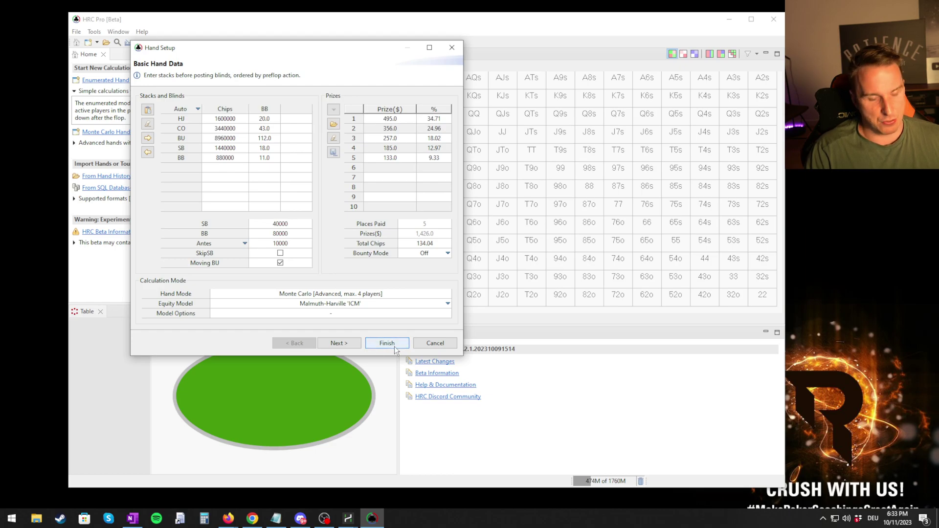
pyautogui.click(393, 344)
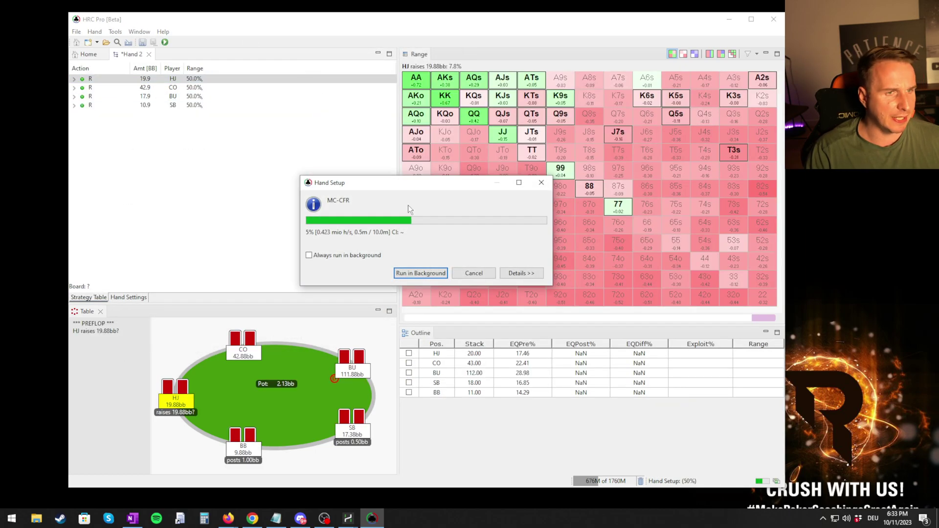
pyautogui.moveTo(457, 183); pyautogui.dragTo(364, 158)
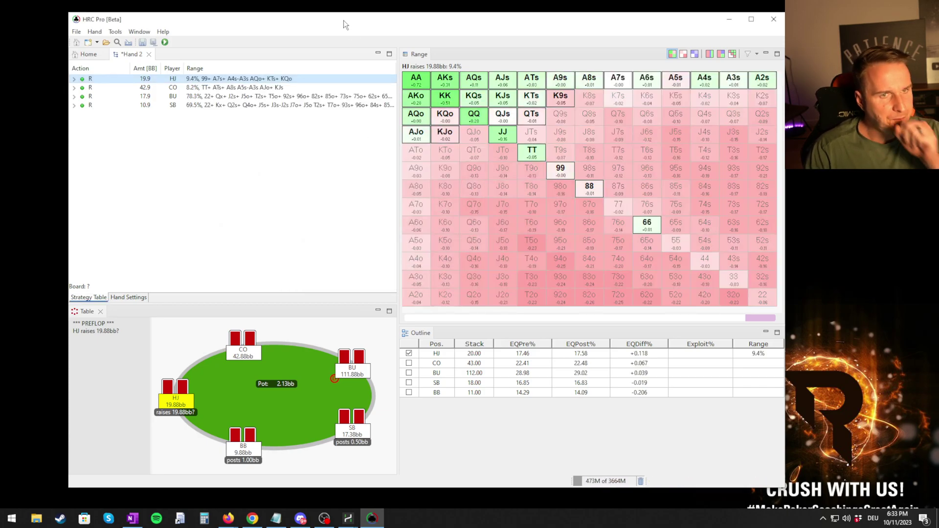
# Expand the small blind's raise in the strategy table and show its range
pyautogui.moveTo(344, 19); pyautogui.dragTo(390, 20)
pyautogui.click(127, 104)
pyautogui.click(285, 107)
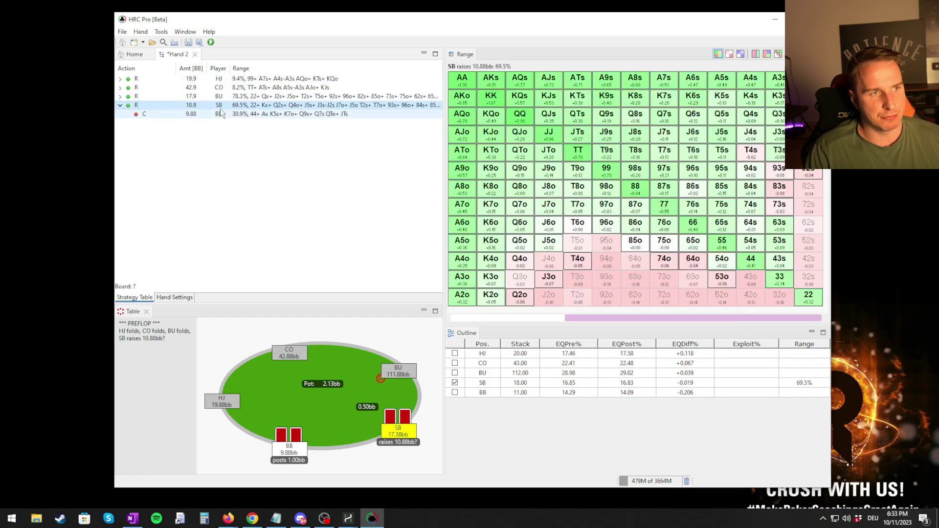
# Run a Nash calculation on the full tree until a CI target of 5 is reached, with Reset Regret and Reset Strategies enabled
pyautogui.click(211, 43)
pyautogui.click(509, 237)
pyautogui.click(507, 228)
pyautogui.press('Return')
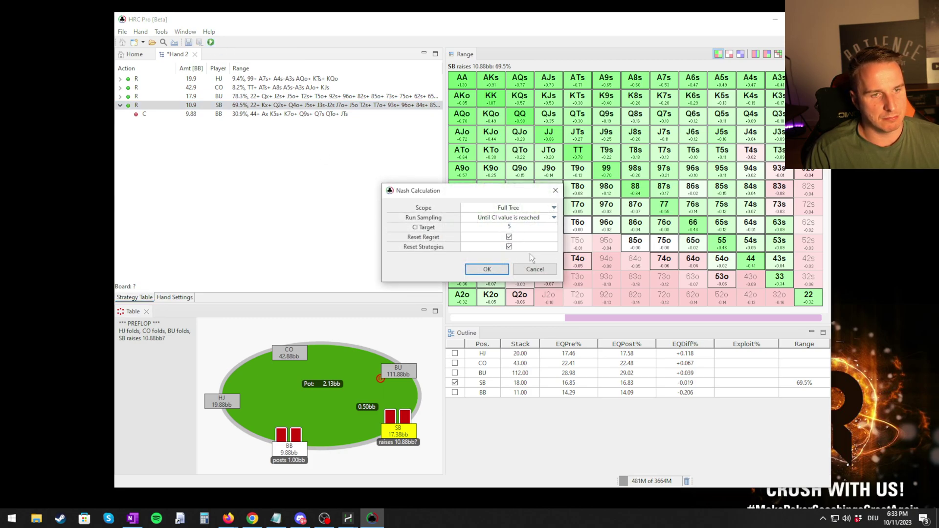
pyautogui.click(487, 269)
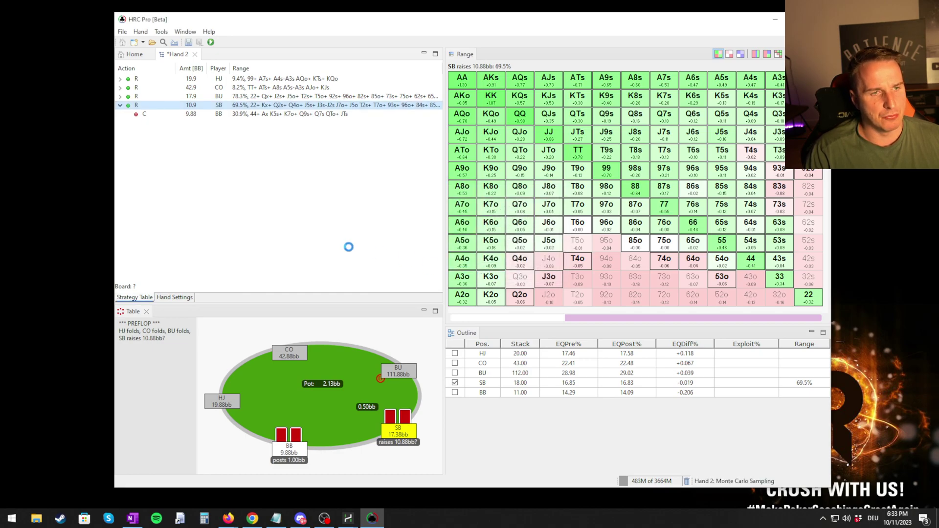
pyautogui.moveTo(454, 171); pyautogui.dragTo(327, 141)
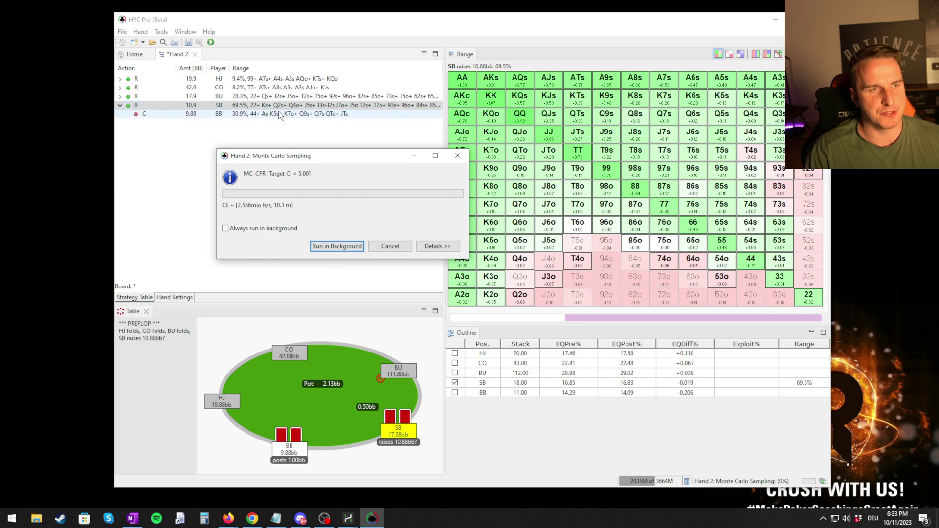
pyautogui.moveTo(296, 160); pyautogui.dragTo(827, 272)
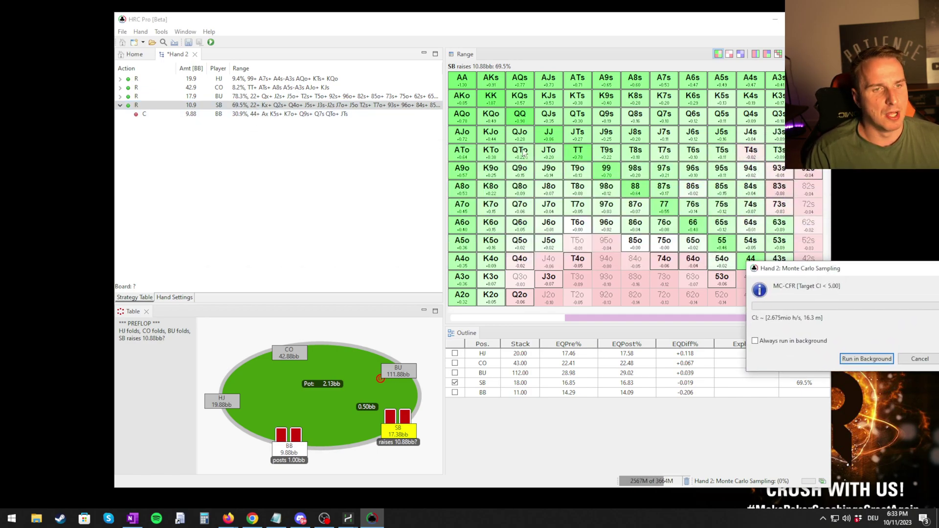
# View the big blind's calling range and the small blind's raising range, comparing the strategy-frequency display with the EV display
pyautogui.click(330, 113)
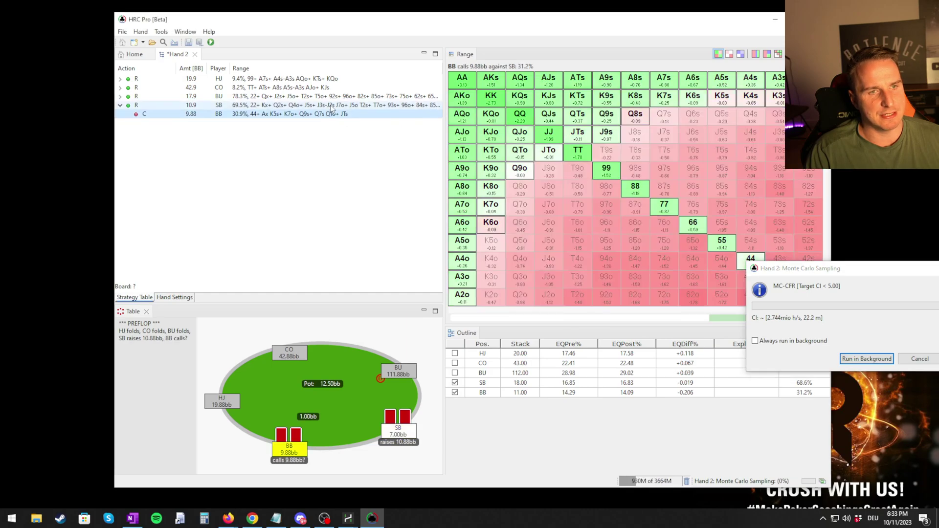
pyautogui.click(330, 105)
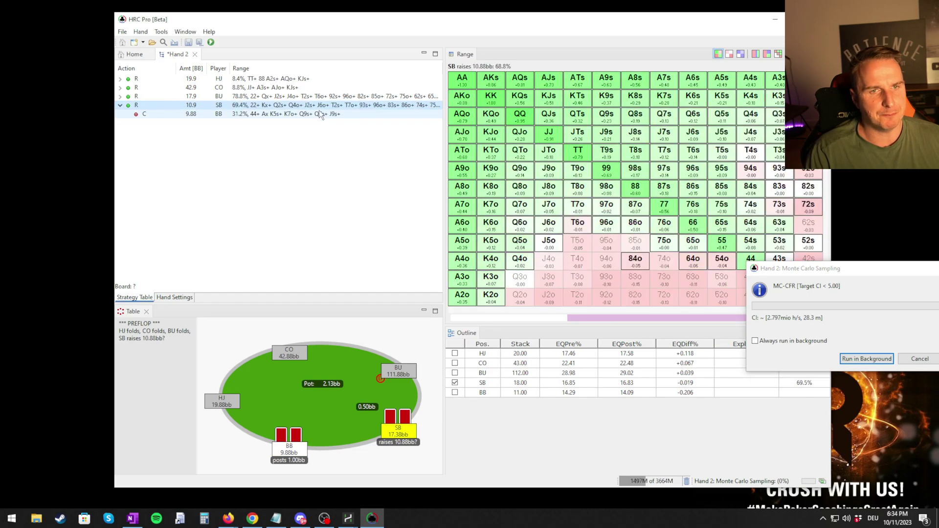
pyautogui.click(741, 55)
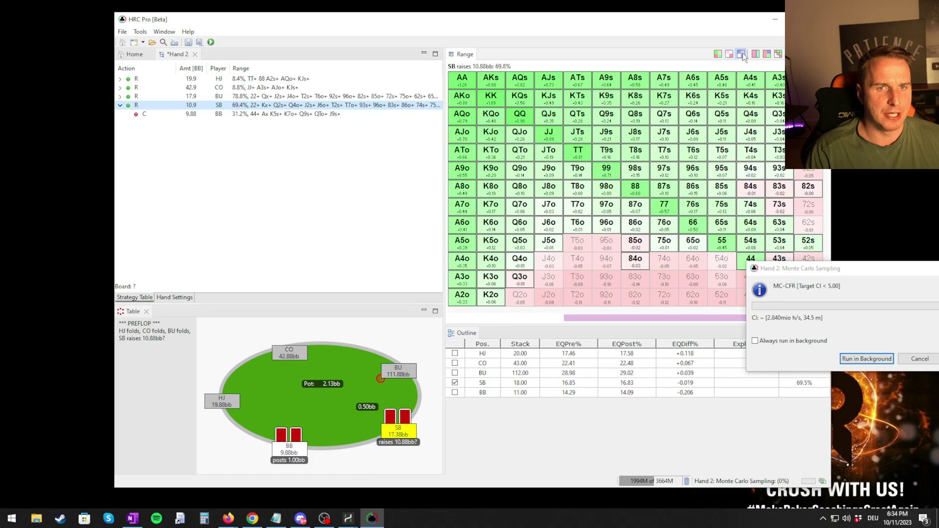
pyautogui.click(743, 53)
pyautogui.click(763, 55)
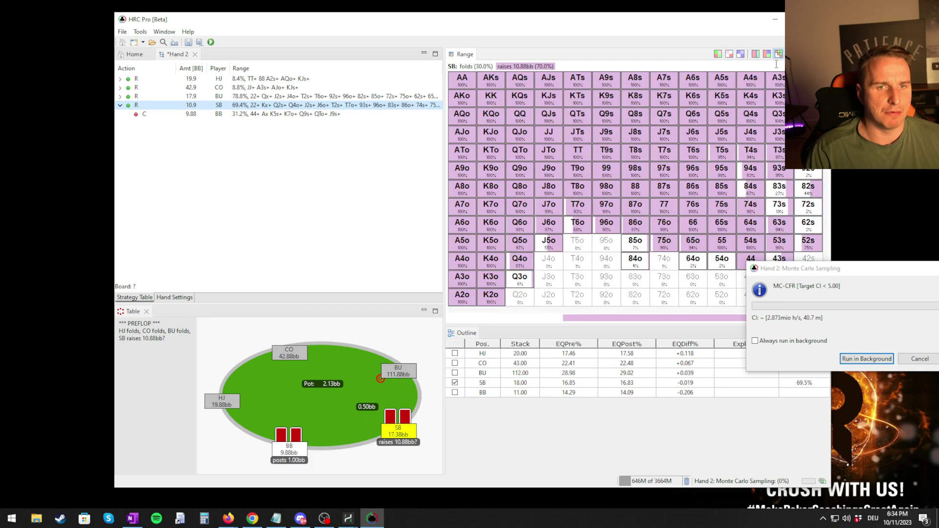
pyautogui.click(718, 54)
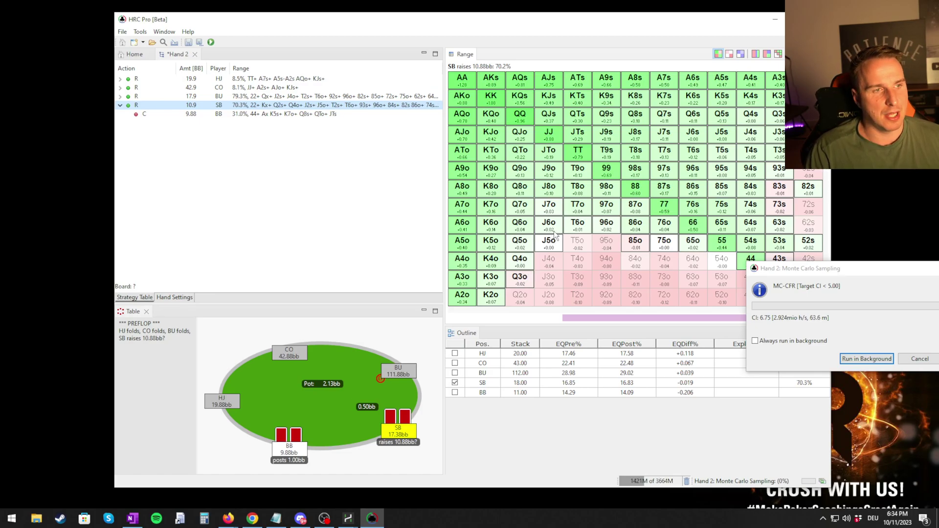
# Inspect the small blind's raising range and the details for J9o
pyautogui.moveTo(771, 271); pyautogui.dragTo(738, 245)
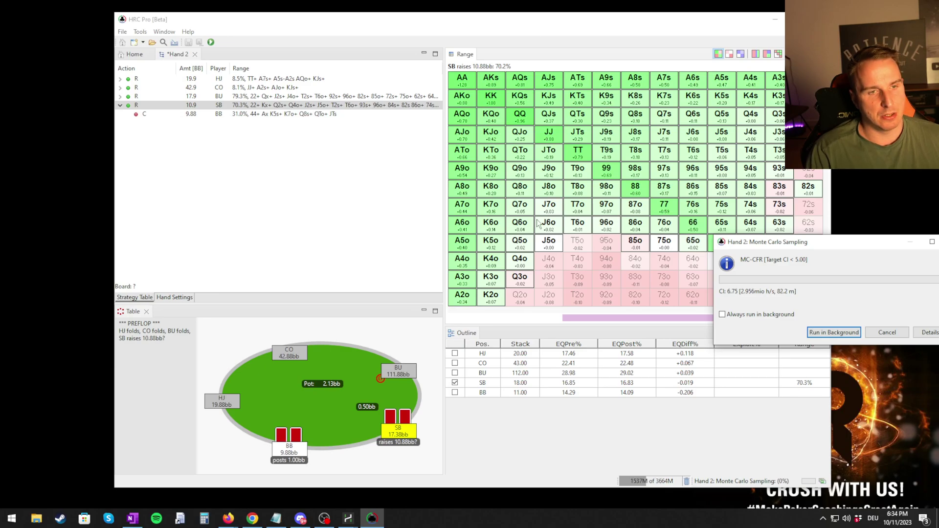
pyautogui.moveTo(551, 225)
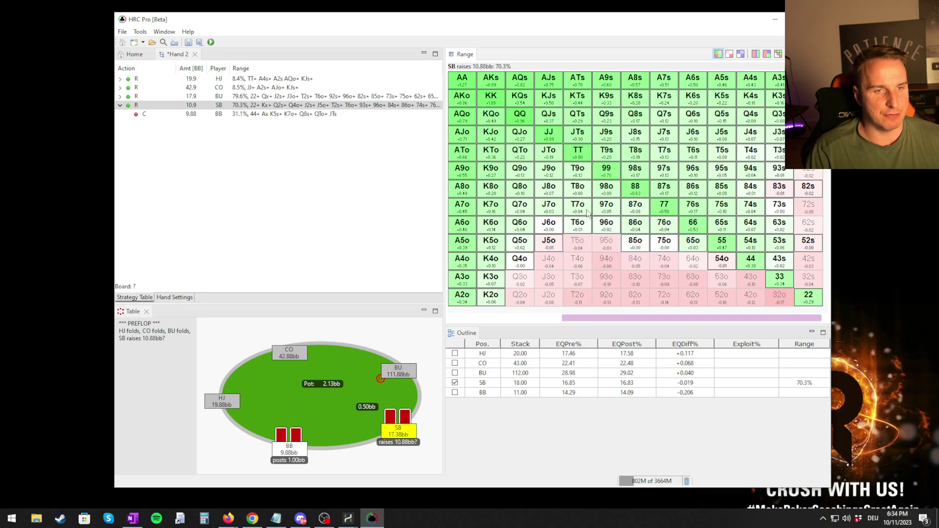
pyautogui.moveTo(586, 210)
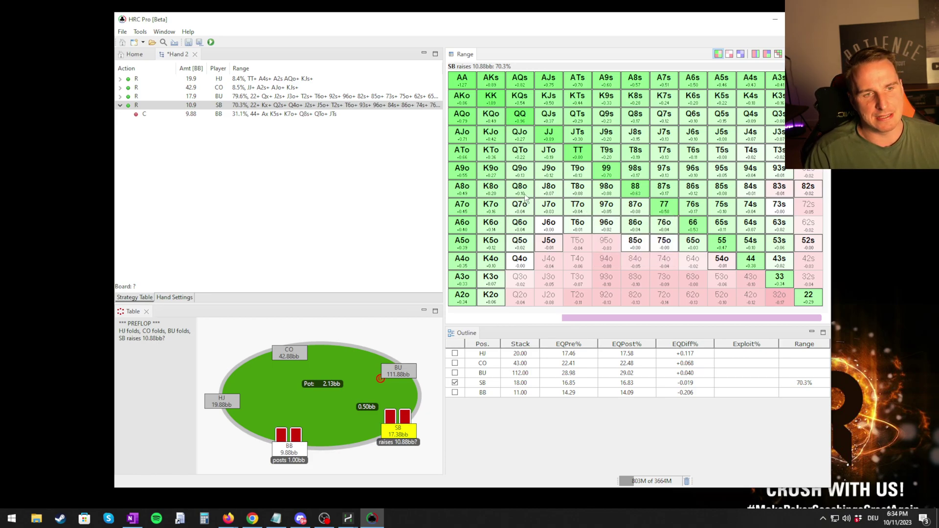
pyautogui.moveTo(555, 172)
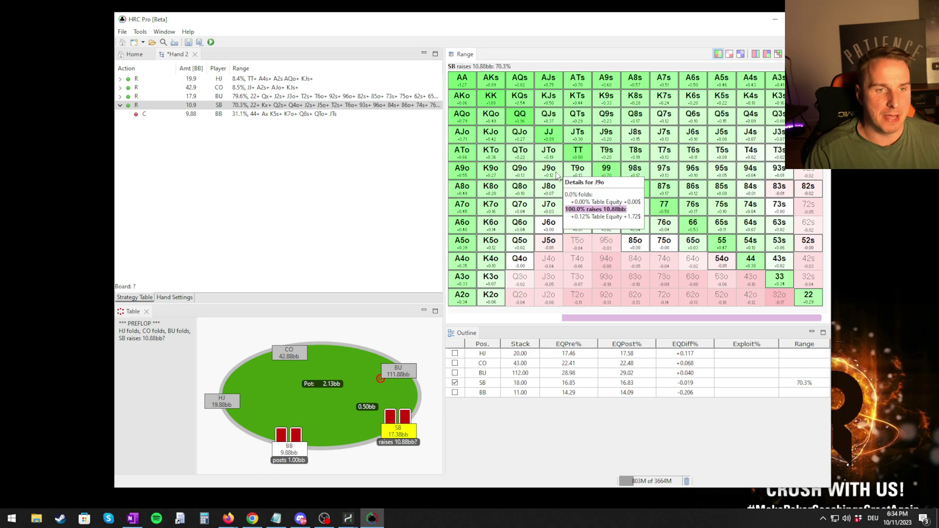
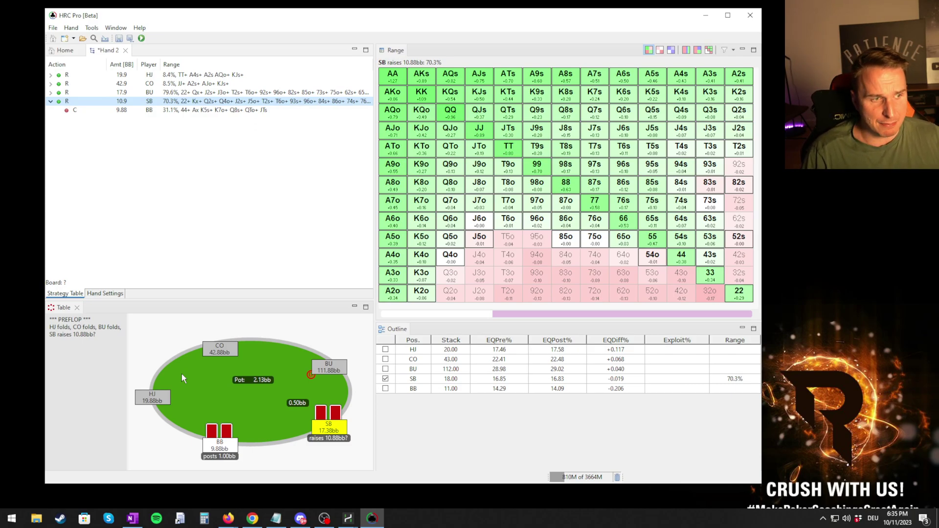
# Open the node details for the button's raise in the strategy table
pyautogui.moveTo(477, 14); pyautogui.dragTo(488, 16)
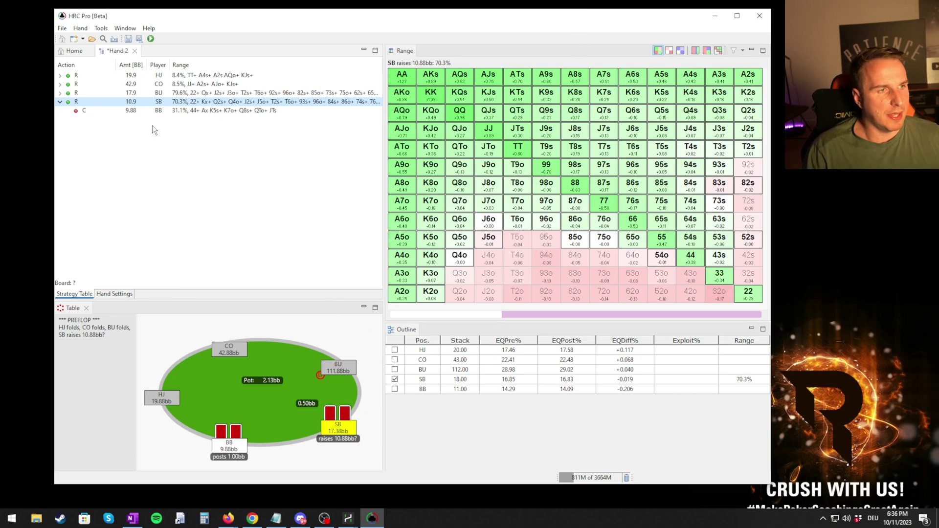
pyautogui.rightClick(185, 95)
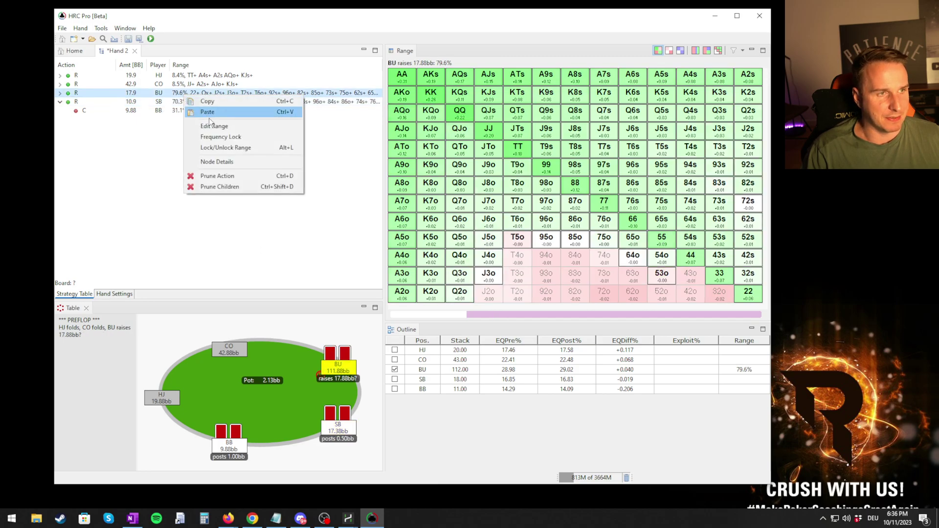
pyautogui.click(233, 162)
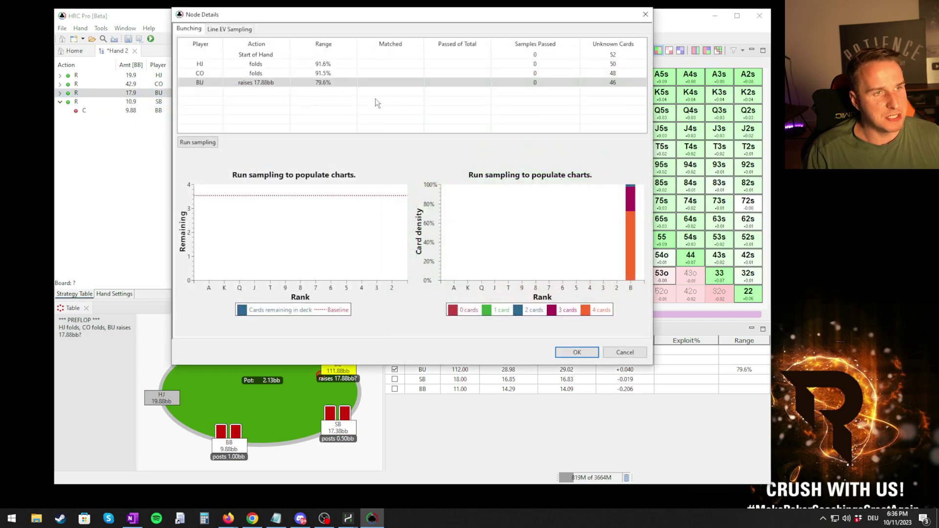
# Run bunching sampling for the button's raise node and examine the card distribution and density charts
pyautogui.click(193, 144)
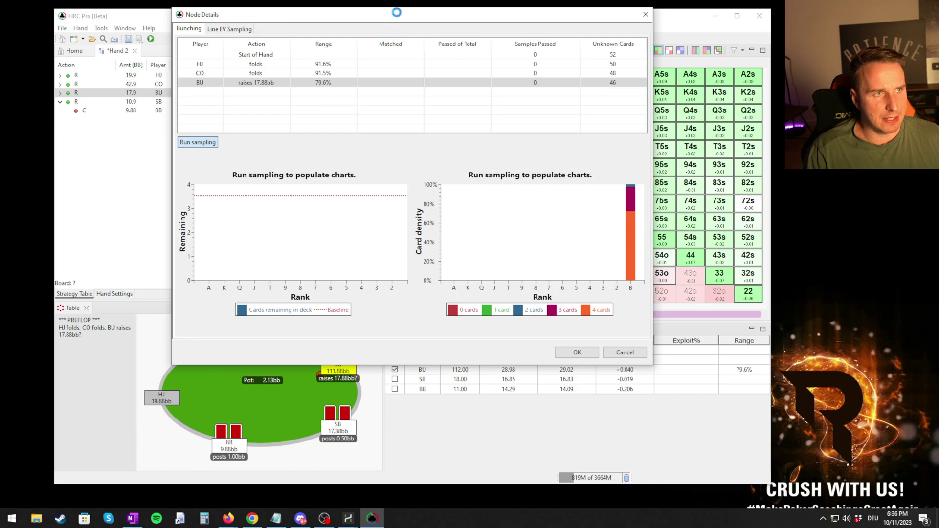
pyautogui.moveTo(352, 15); pyautogui.dragTo(327, 22)
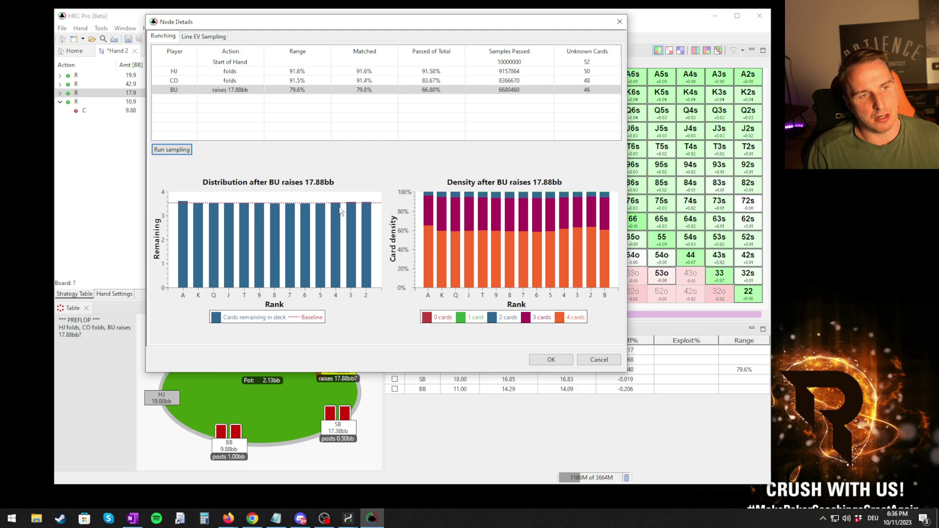
pyautogui.moveTo(336, 208)
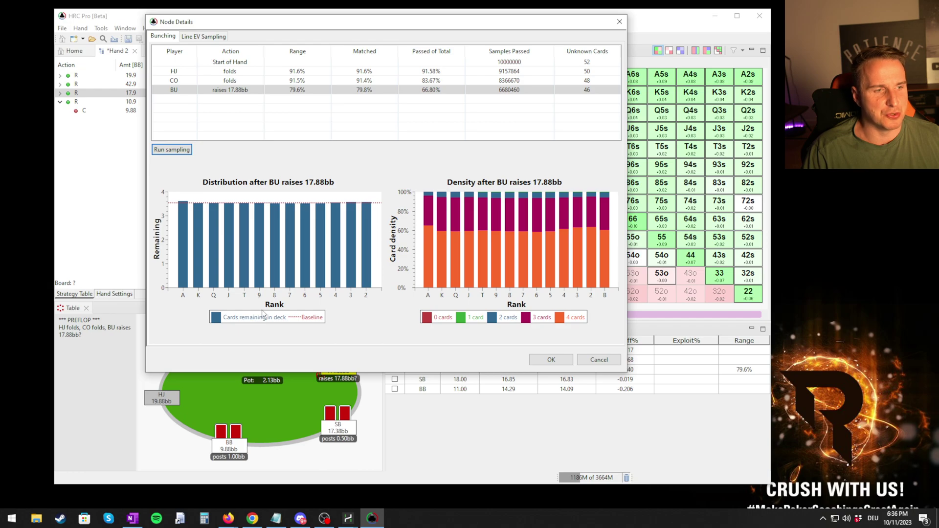
pyautogui.click(619, 21)
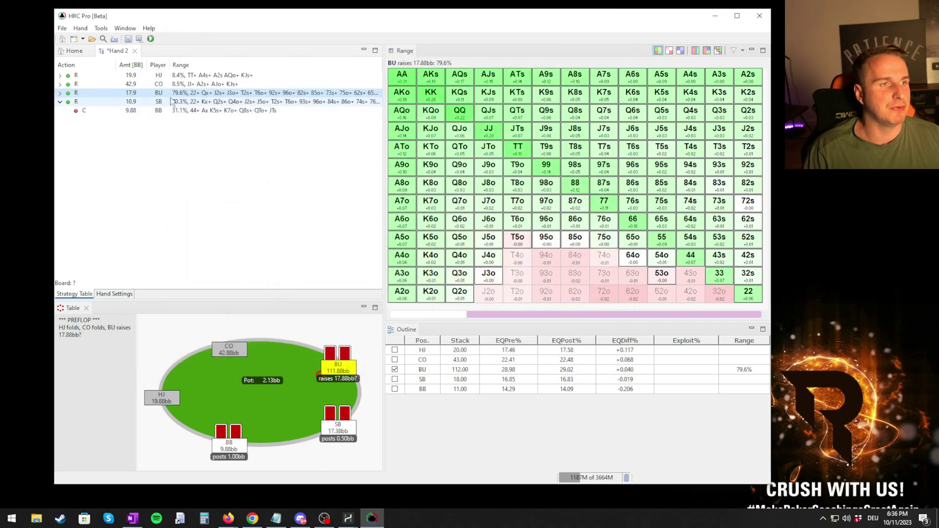
# Open the node details for the small blind's raise, run bunching sampling, and examine the card distribution and density charts
pyautogui.rightClick(171, 100)
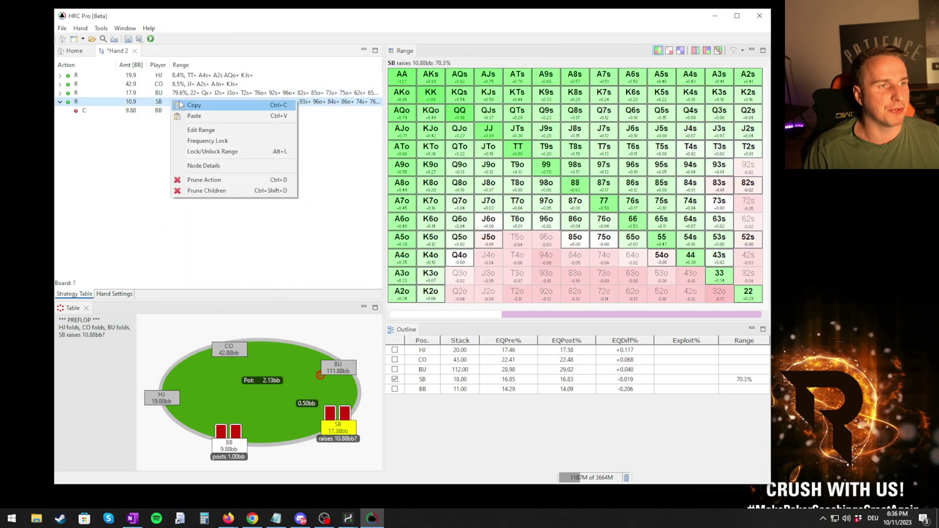
pyautogui.click(220, 166)
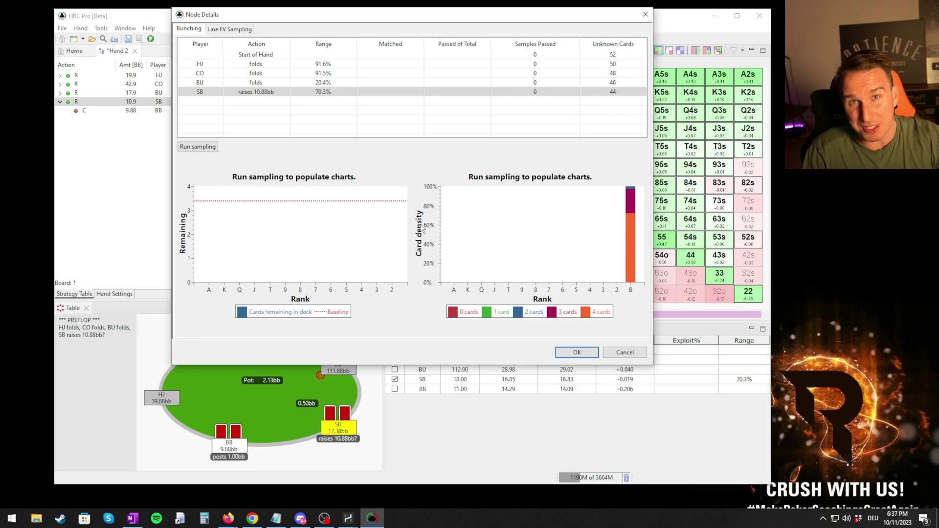
pyautogui.click(198, 146)
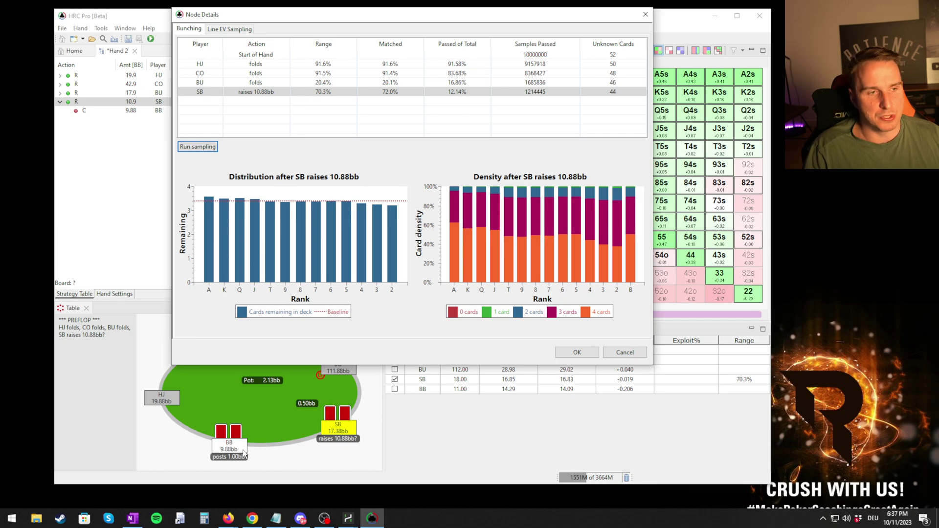
pyautogui.moveTo(276, 218)
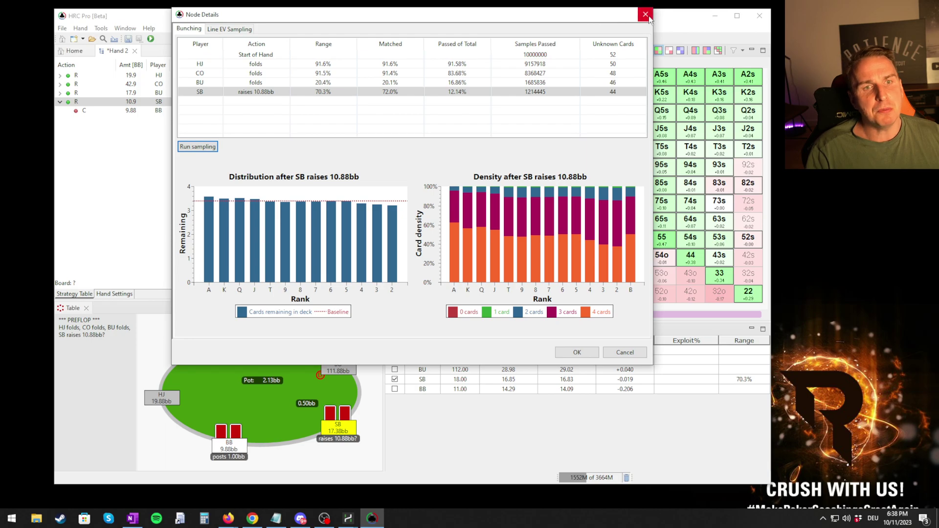
pyautogui.moveTo(626, 14); pyautogui.dragTo(591, 35)
pyautogui.click(610, 38)
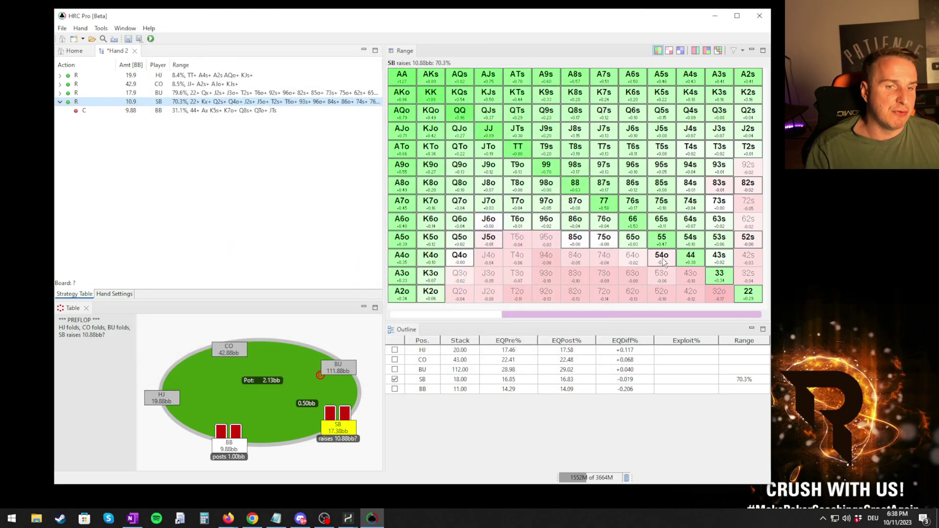
# Inspect the fold and raise details for 54o and 63s in the small blind's raising range
pyautogui.moveTo(664, 262)
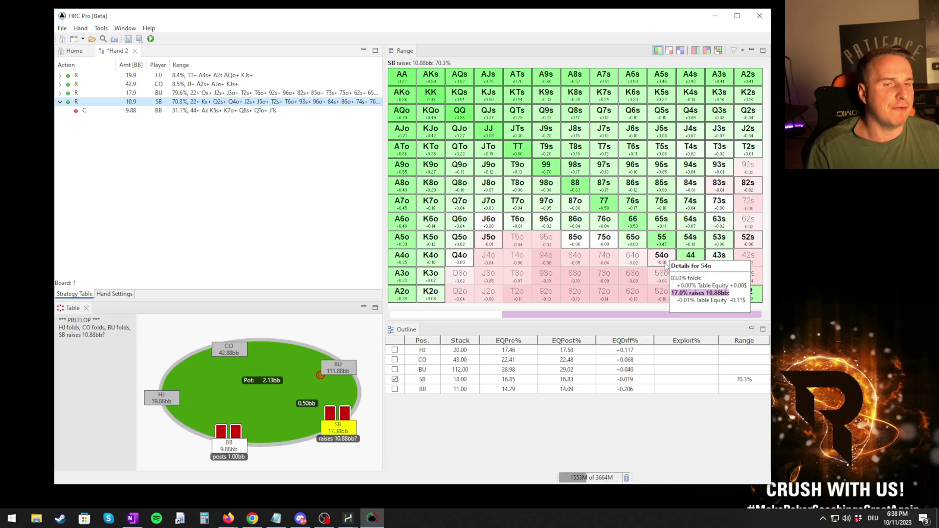
pyautogui.click(667, 267)
pyautogui.moveTo(325, 430)
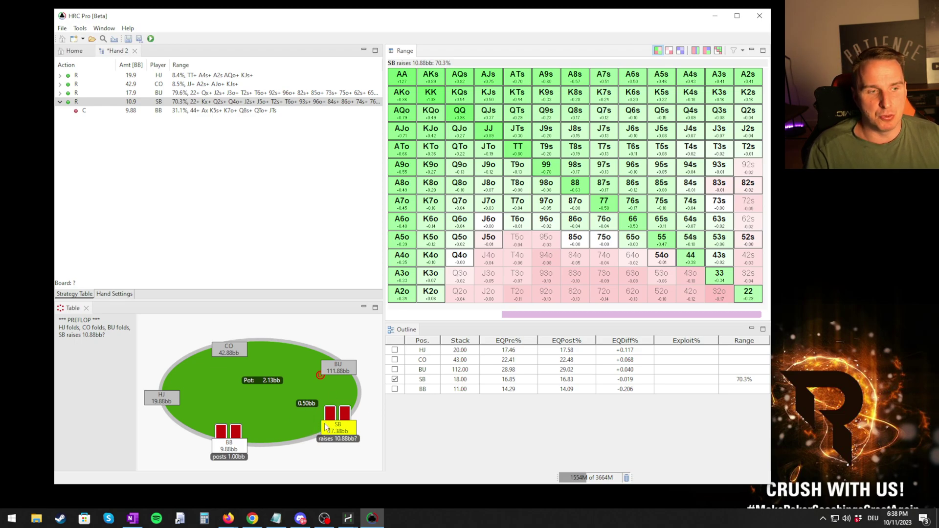
pyautogui.moveTo(664, 265)
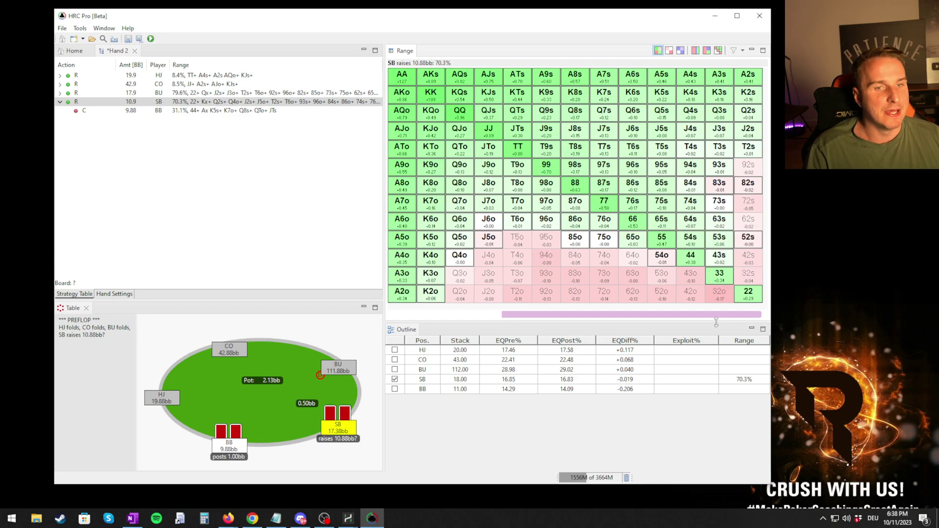
pyautogui.moveTo(718, 226)
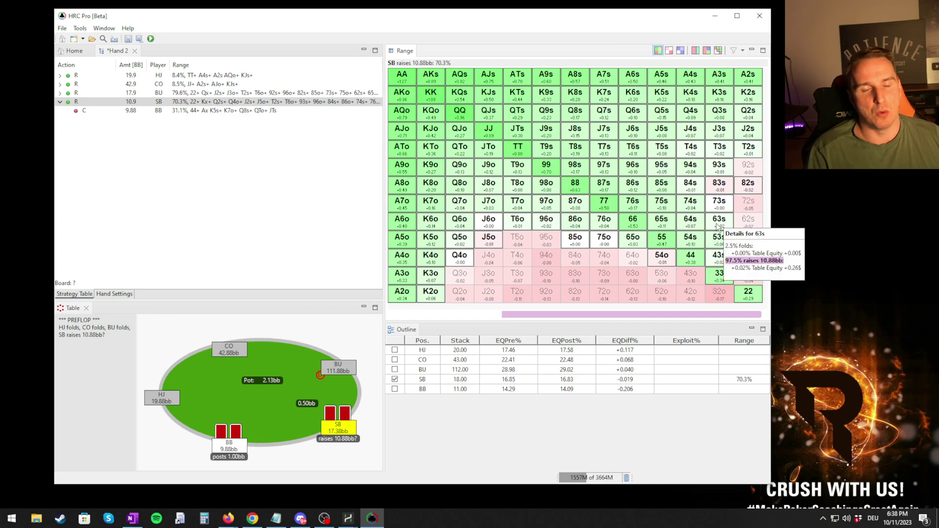
pyautogui.moveTo(667, 261)
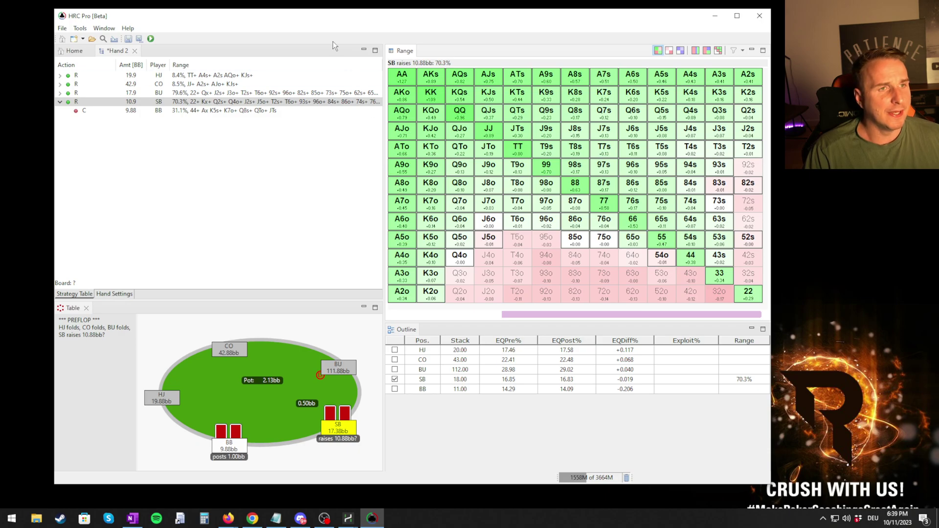
pyautogui.moveTo(343, 22); pyautogui.dragTo(354, 23)
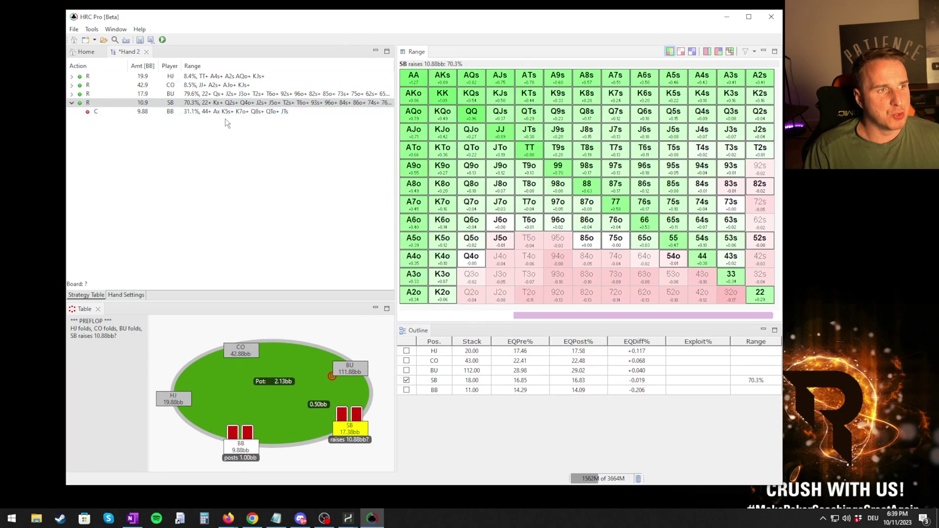
# Open the big blind's calling range against the small blind for editing and set its range percent to 28.7%
pyautogui.click(260, 115)
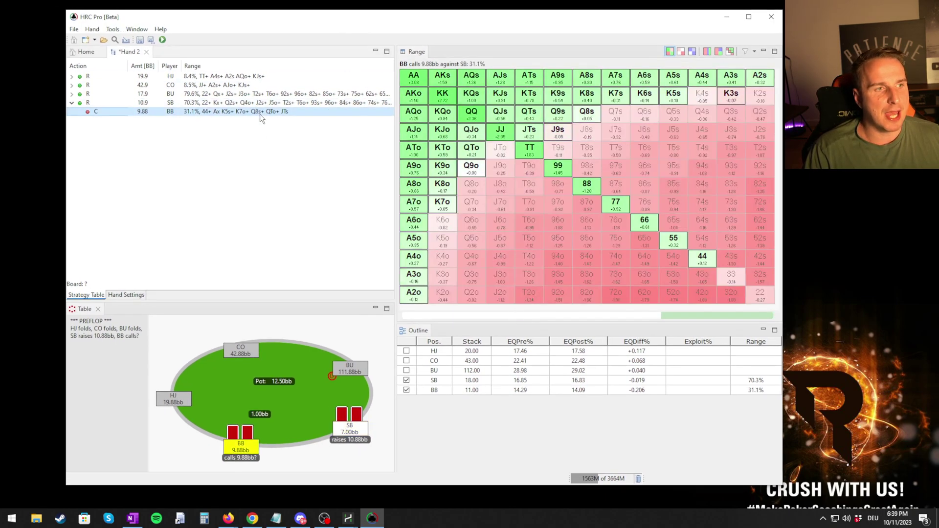
pyautogui.rightClick(259, 113)
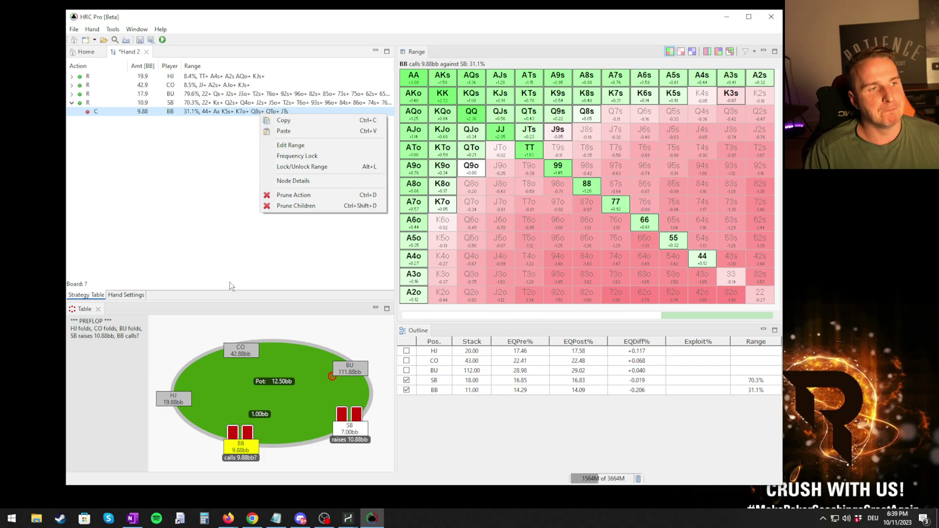
pyautogui.click(308, 146)
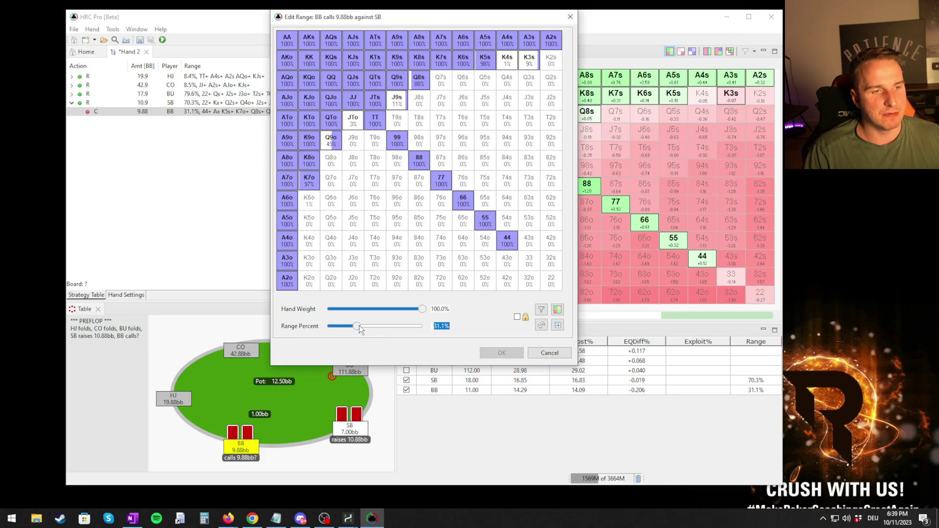
pyautogui.moveTo(361, 326); pyautogui.dragTo(355, 326)
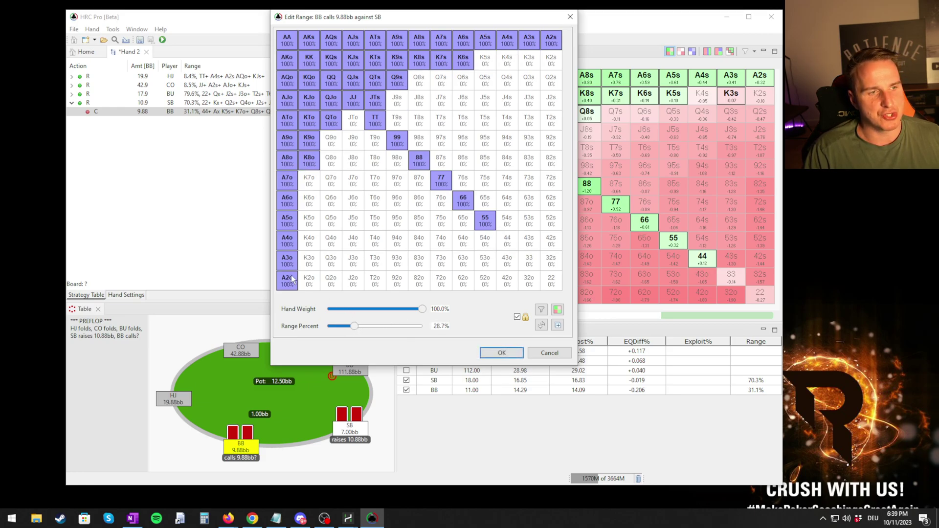
# Remove K8o, Q9s, K6s, A3o and A2o from the big blind's calling range, add 44, and apply the locked range
pyautogui.click(317, 157)
pyautogui.click(400, 90)
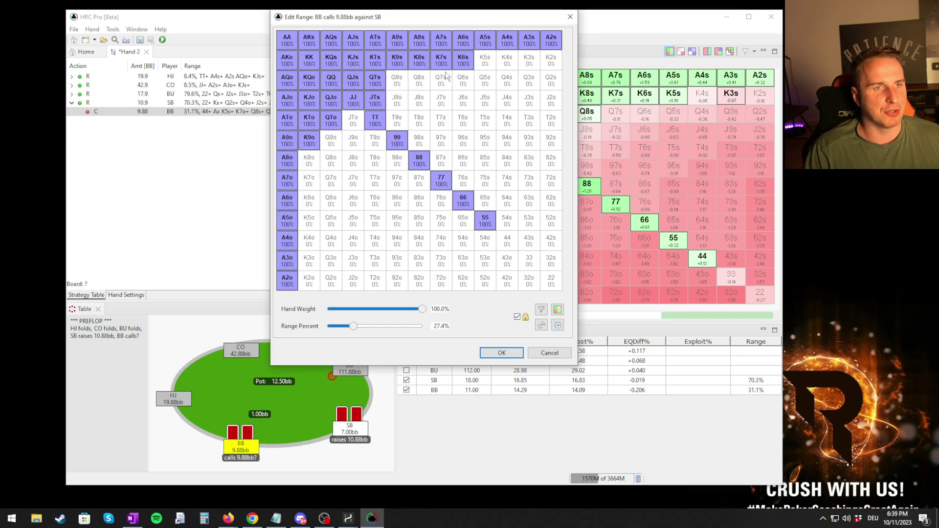
pyautogui.click(466, 61)
pyautogui.click(511, 235)
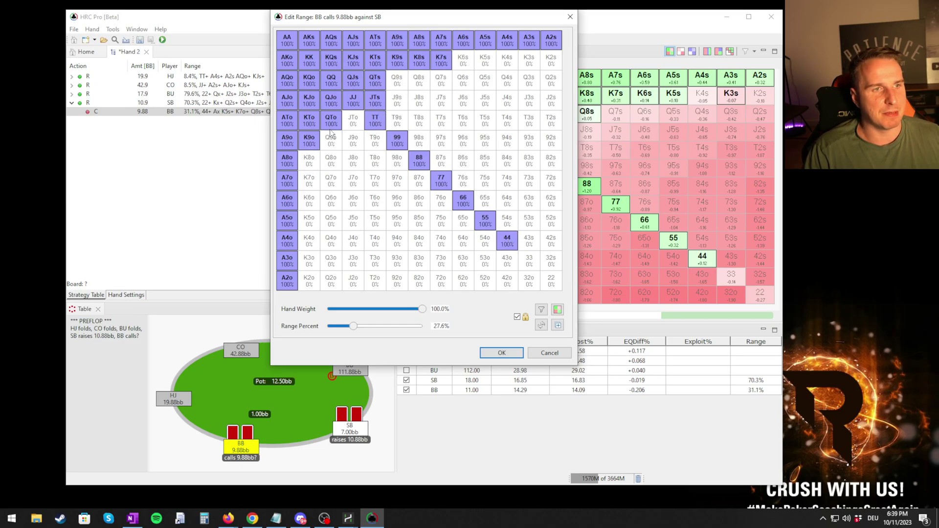
pyautogui.click(287, 261)
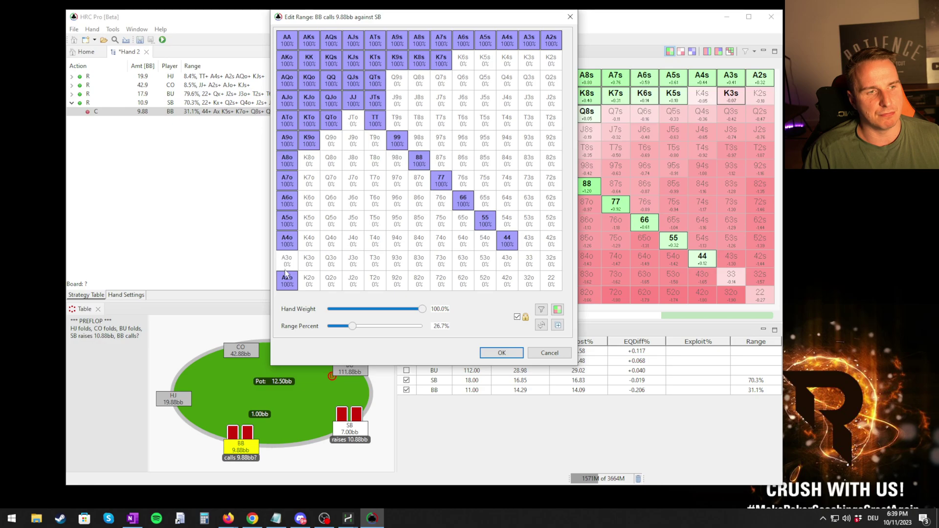
pyautogui.click(287, 281)
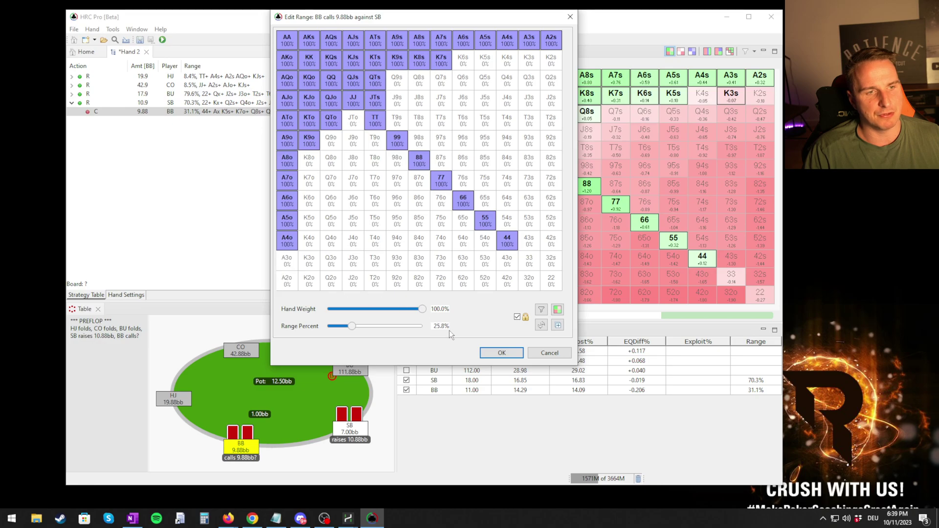
pyautogui.click(502, 353)
pyautogui.moveTo(85, 113)
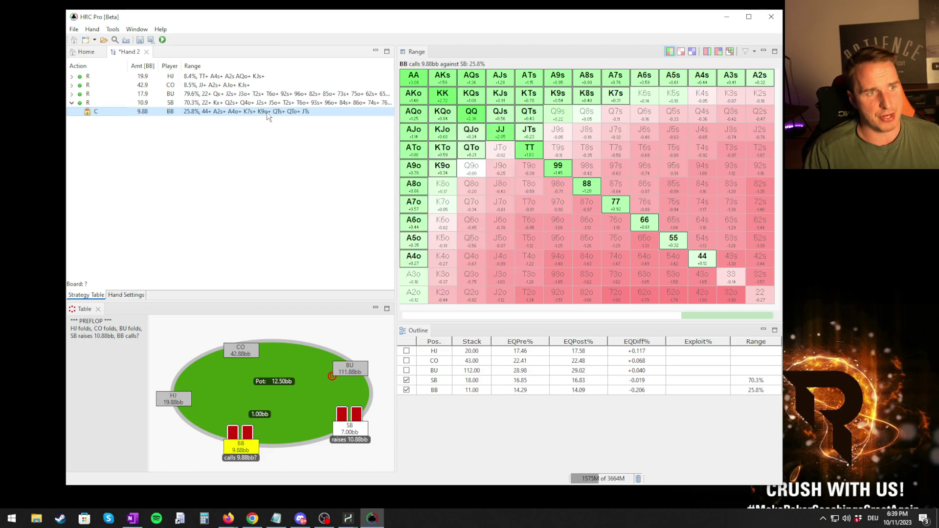
# Run a Nash calculation on the small blind's raise subtree until CI target 5.0, with Reset Regret and Reset Strategies enabled
pyautogui.click(230, 104)
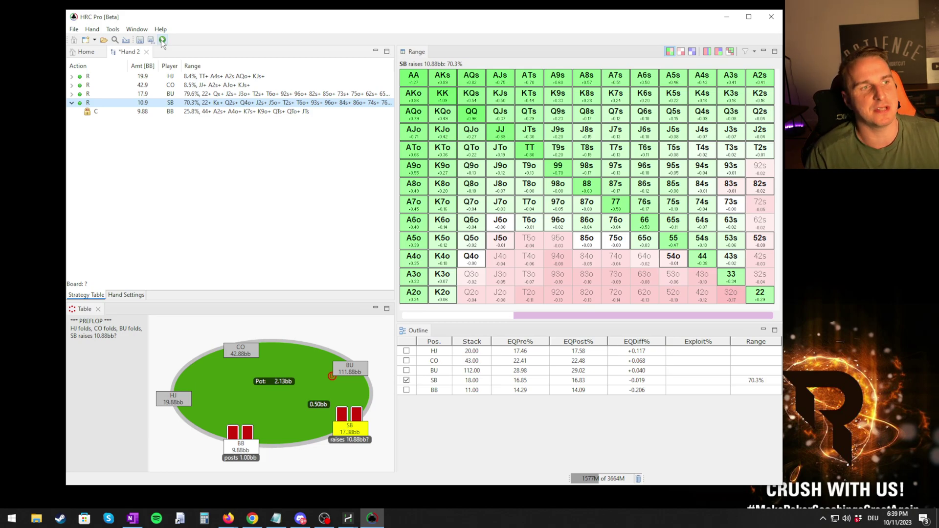
pyautogui.moveTo(203, 109)
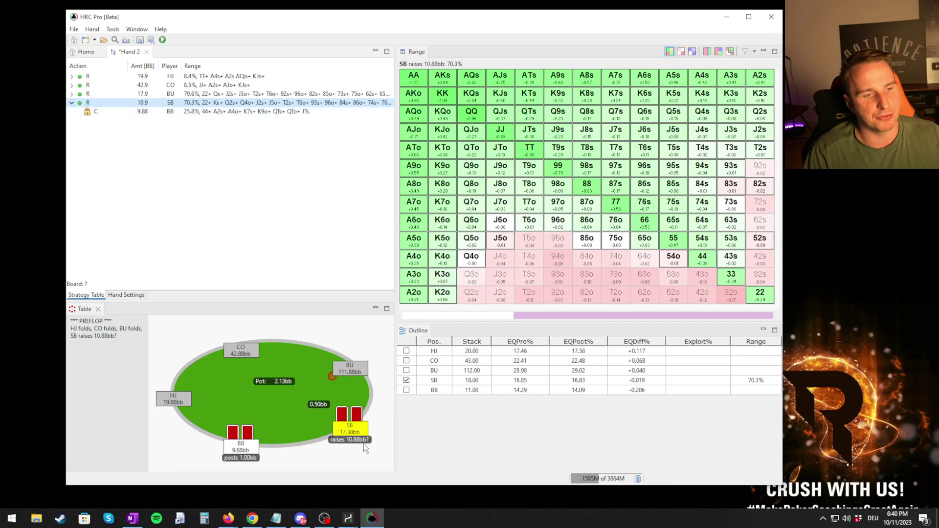
pyautogui.click(163, 39)
pyautogui.click(460, 234)
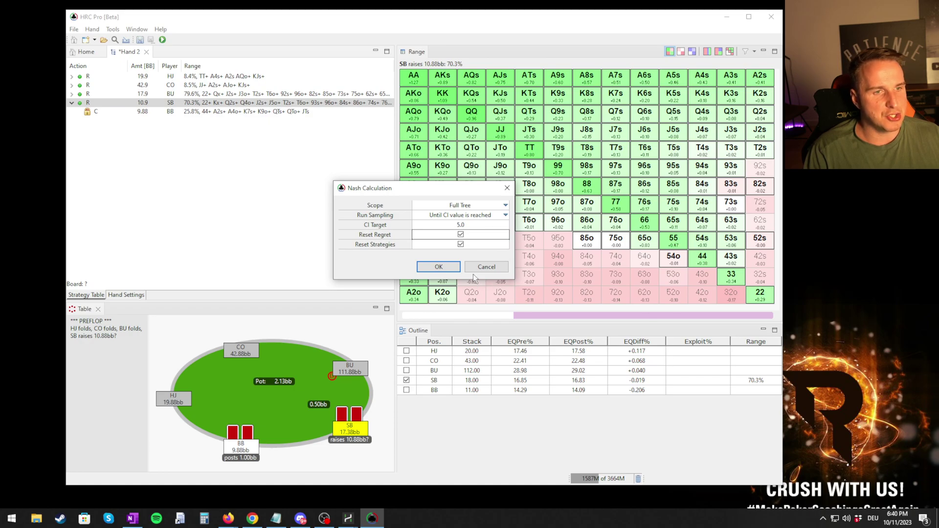
pyautogui.click(460, 205)
pyautogui.click(449, 224)
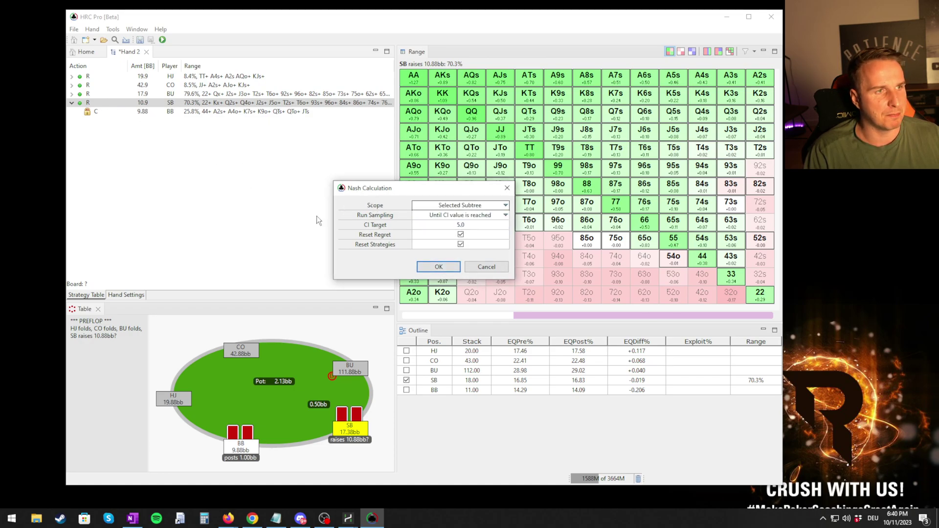
pyautogui.click(436, 271)
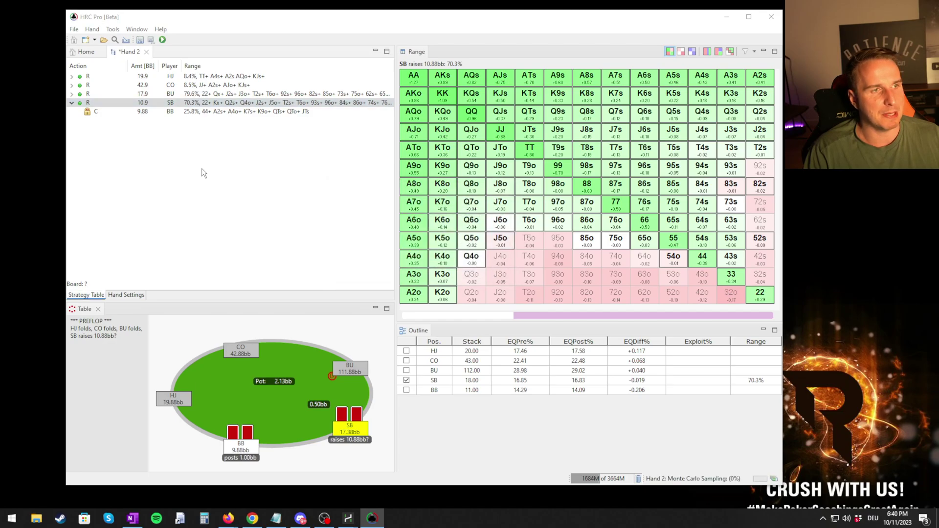
# Examine the small blind's recalculated raising range against the locked call, including its weakest offsuit hands such as 62o
pyautogui.moveTo(452, 187); pyautogui.dragTo(285, 151)
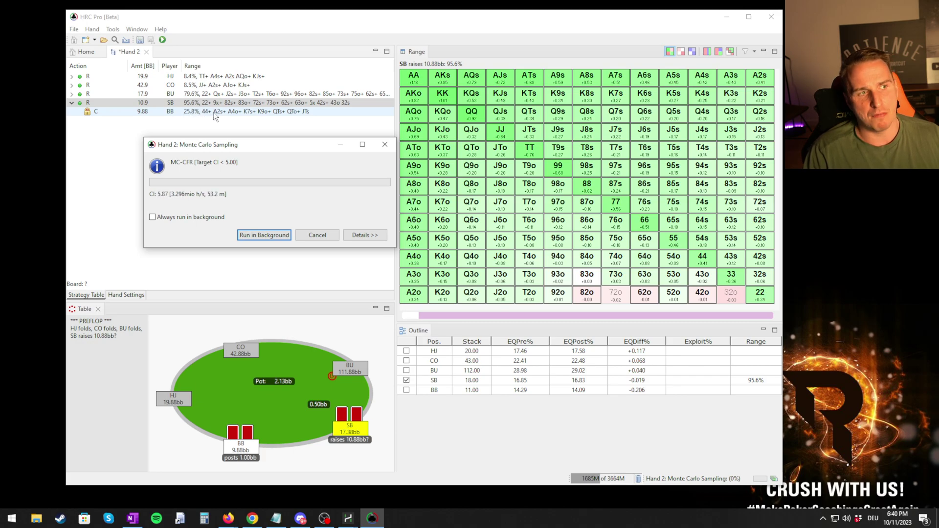
pyautogui.click(746, 318)
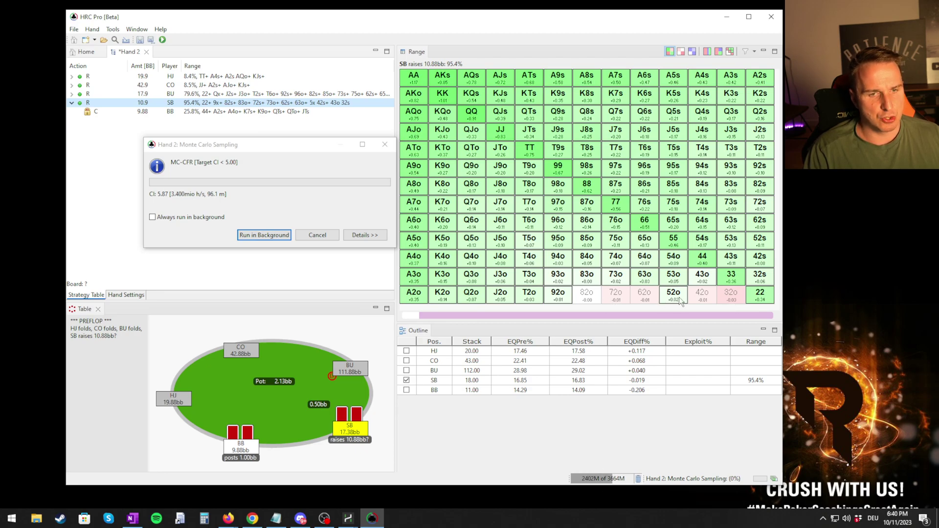
pyautogui.moveTo(251, 145); pyautogui.dragTo(246, 143)
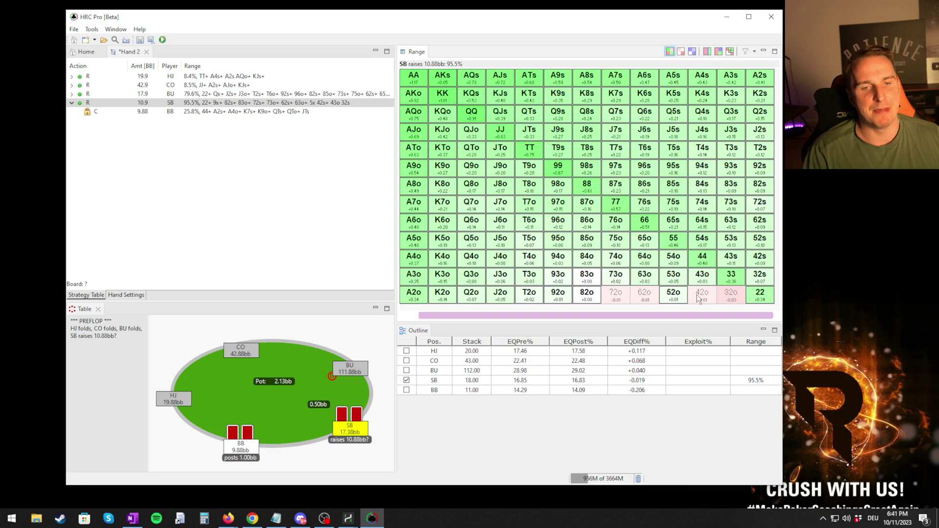
pyautogui.moveTo(644, 300)
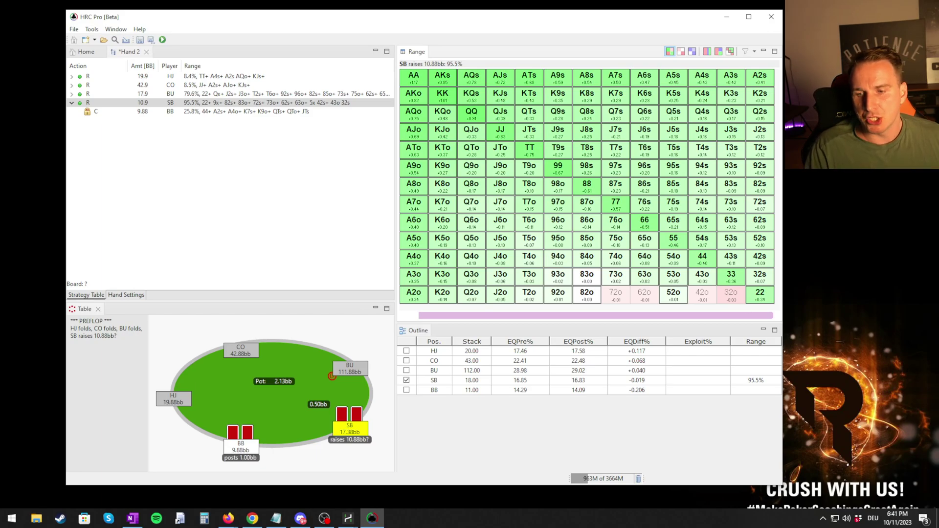
pyautogui.hotkey('alt', 'Tab')
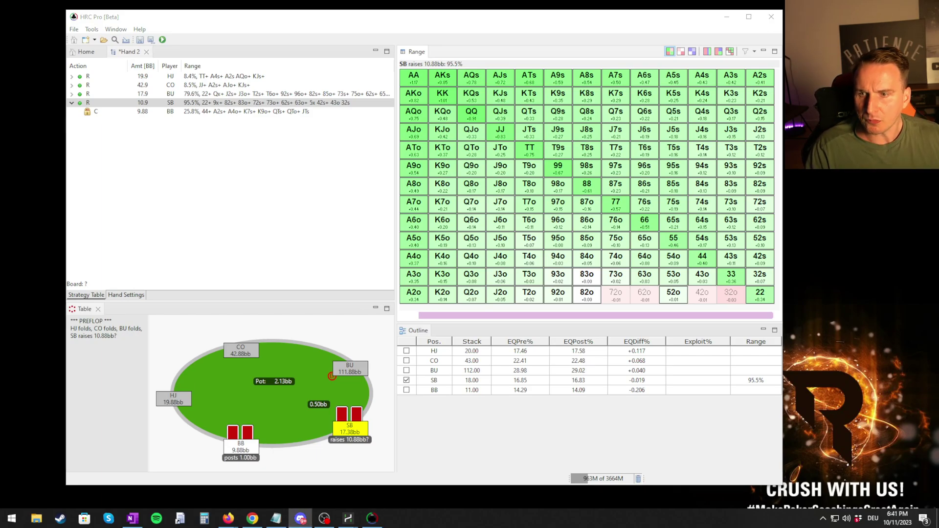